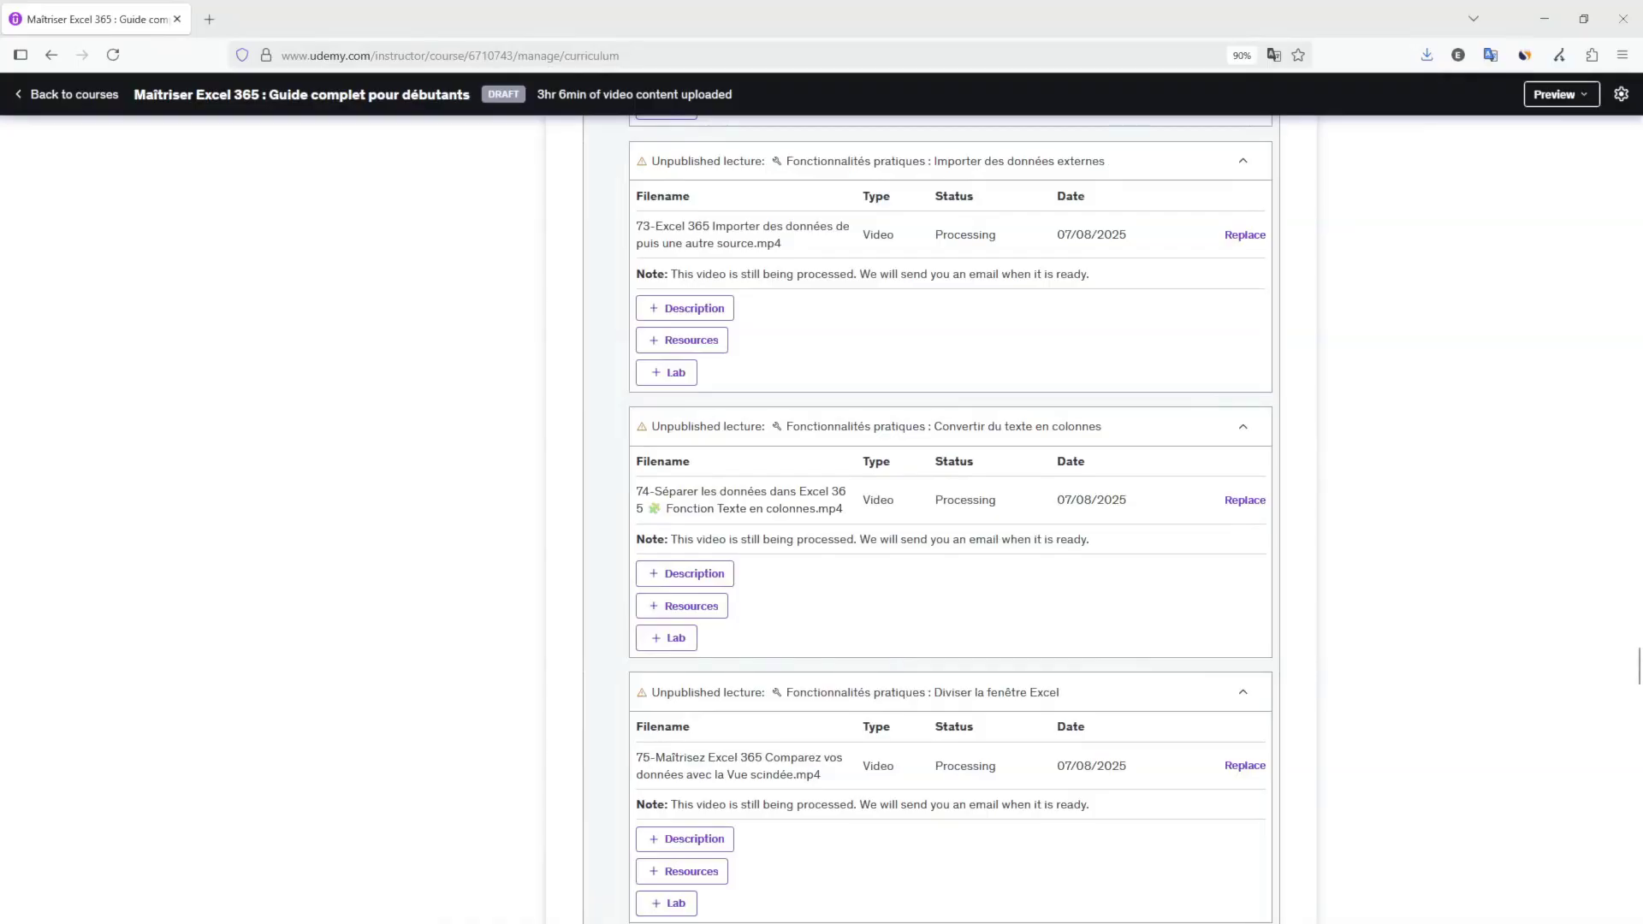
Check the uploaded video length in the curriculum header and open the course's Pricing page.
left_click_drag(537, 95, 733, 94)
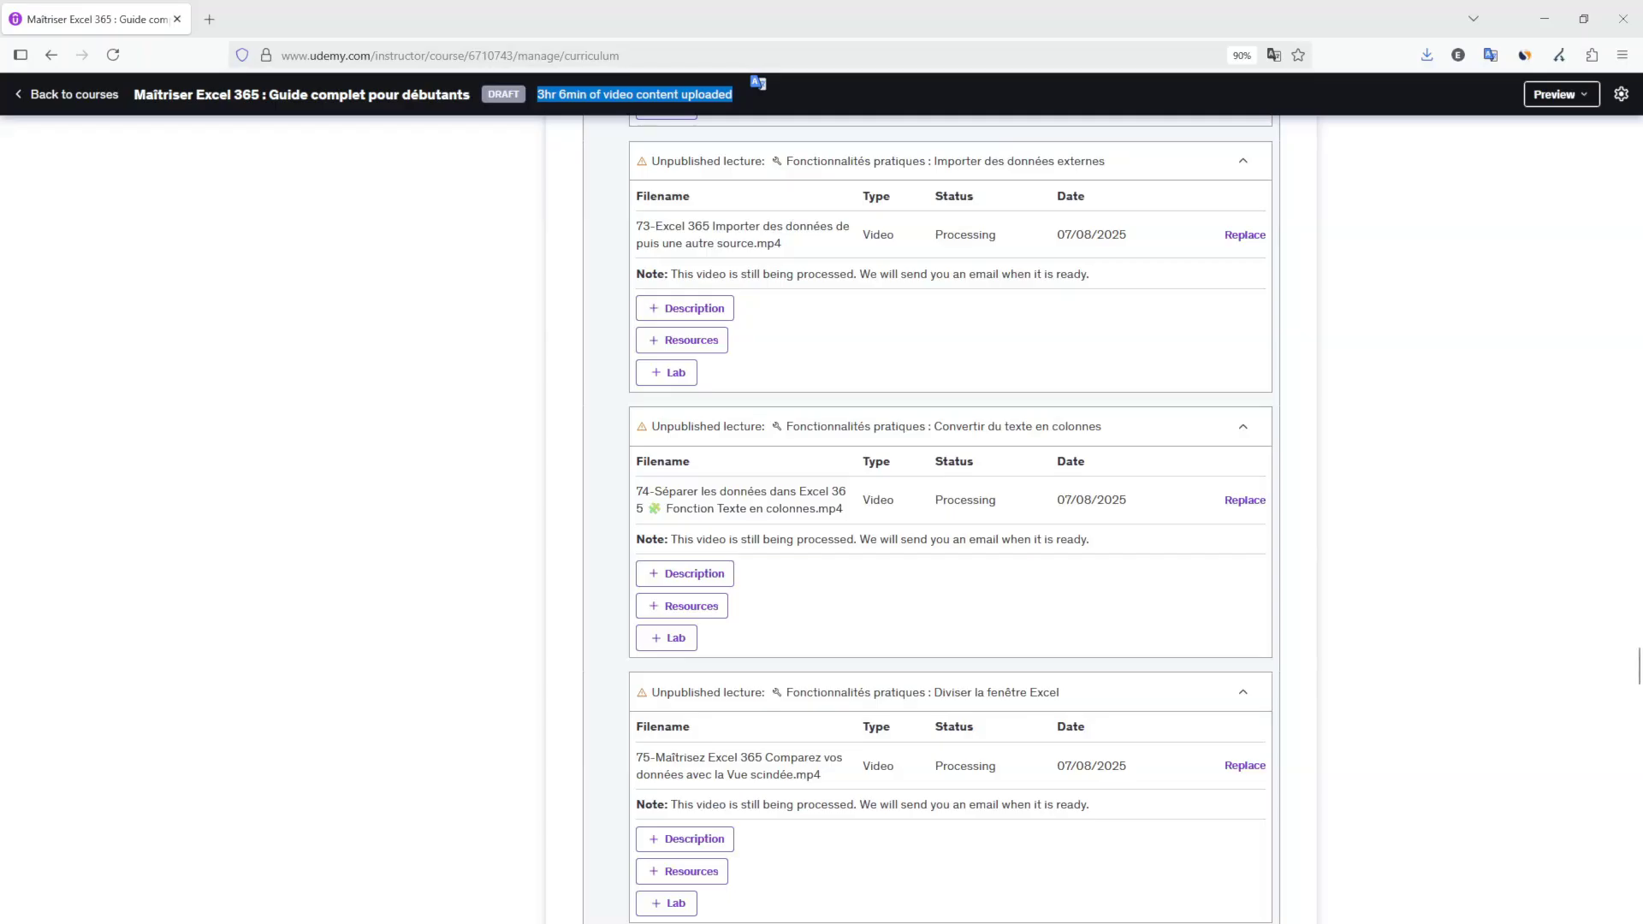
scroll(950, 513, "up", 15)
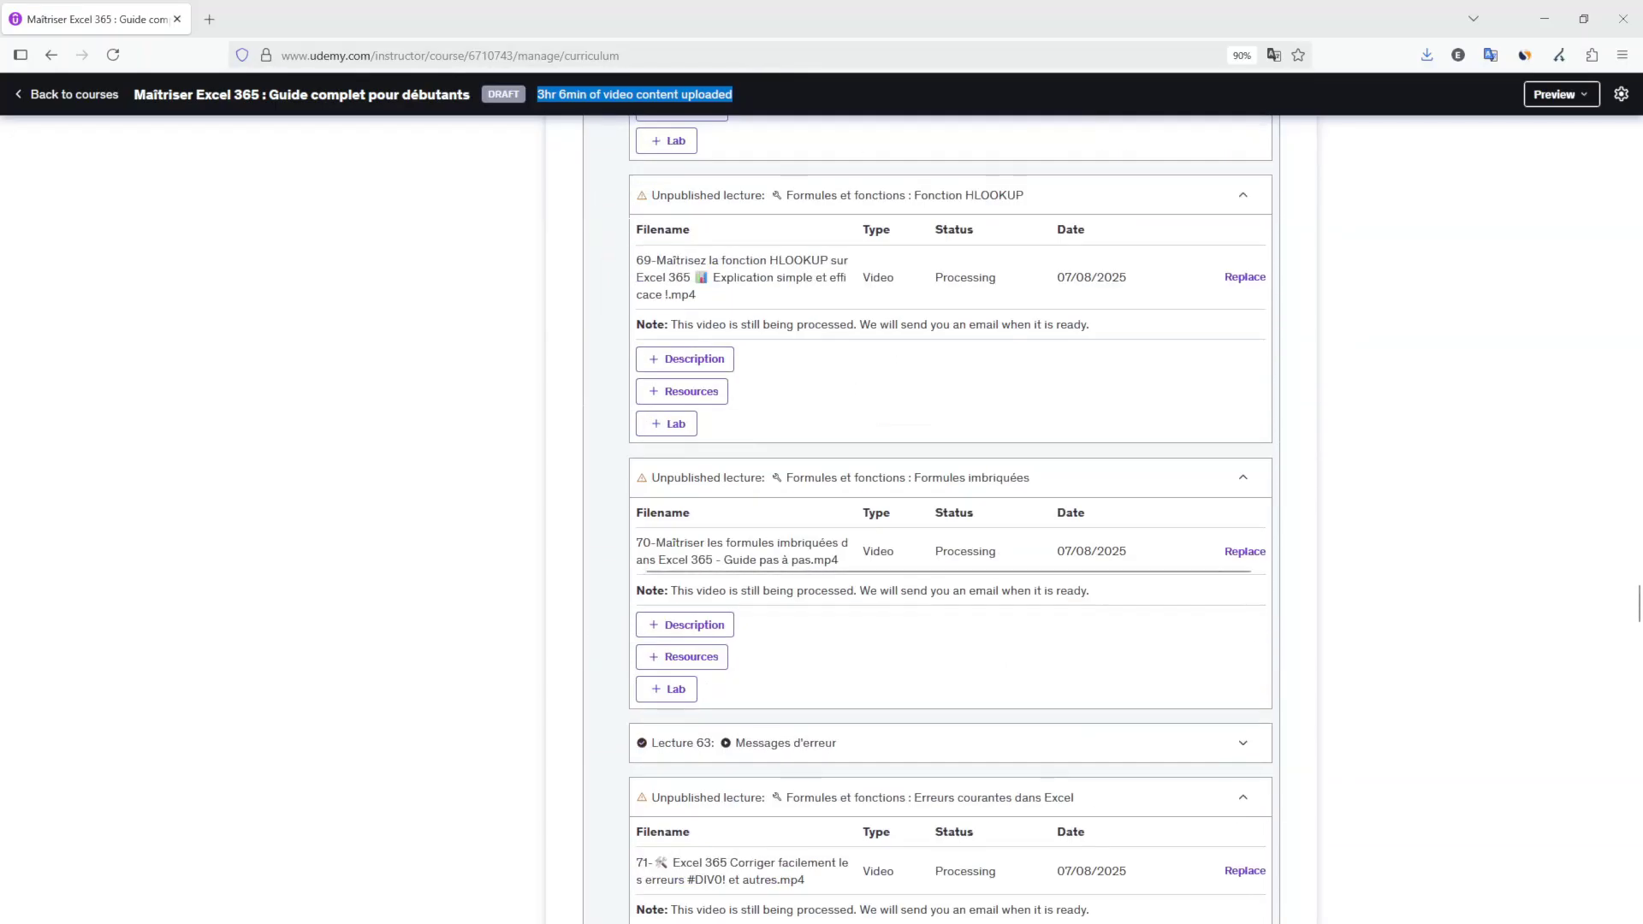
scroll(950, 513, "up", 20)
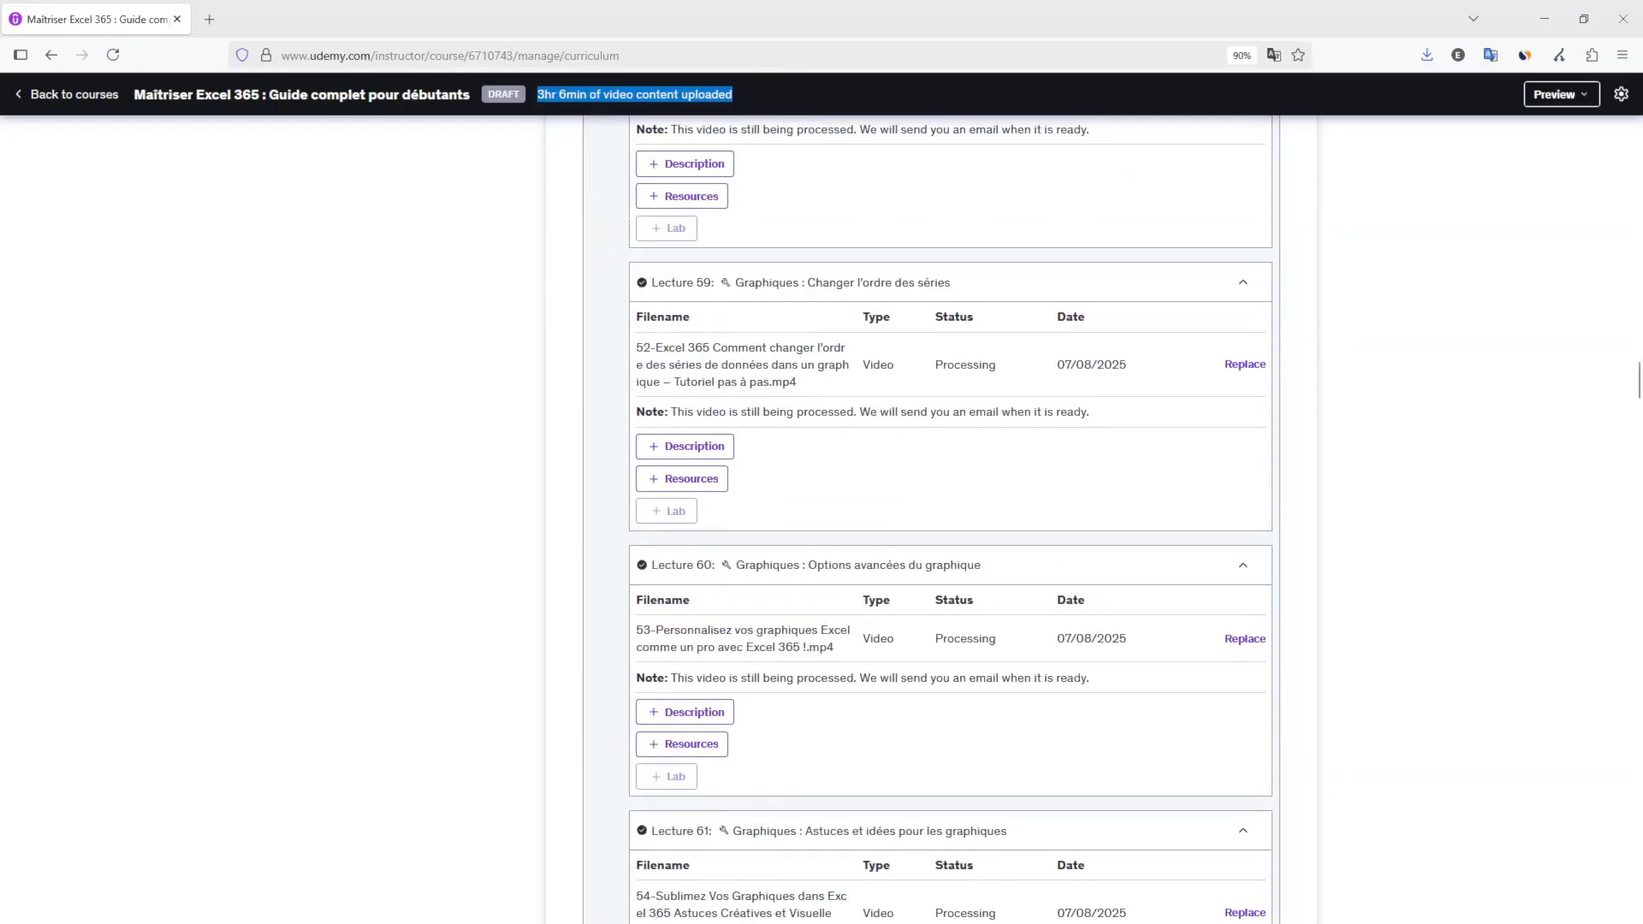
left_click(1471, 364)
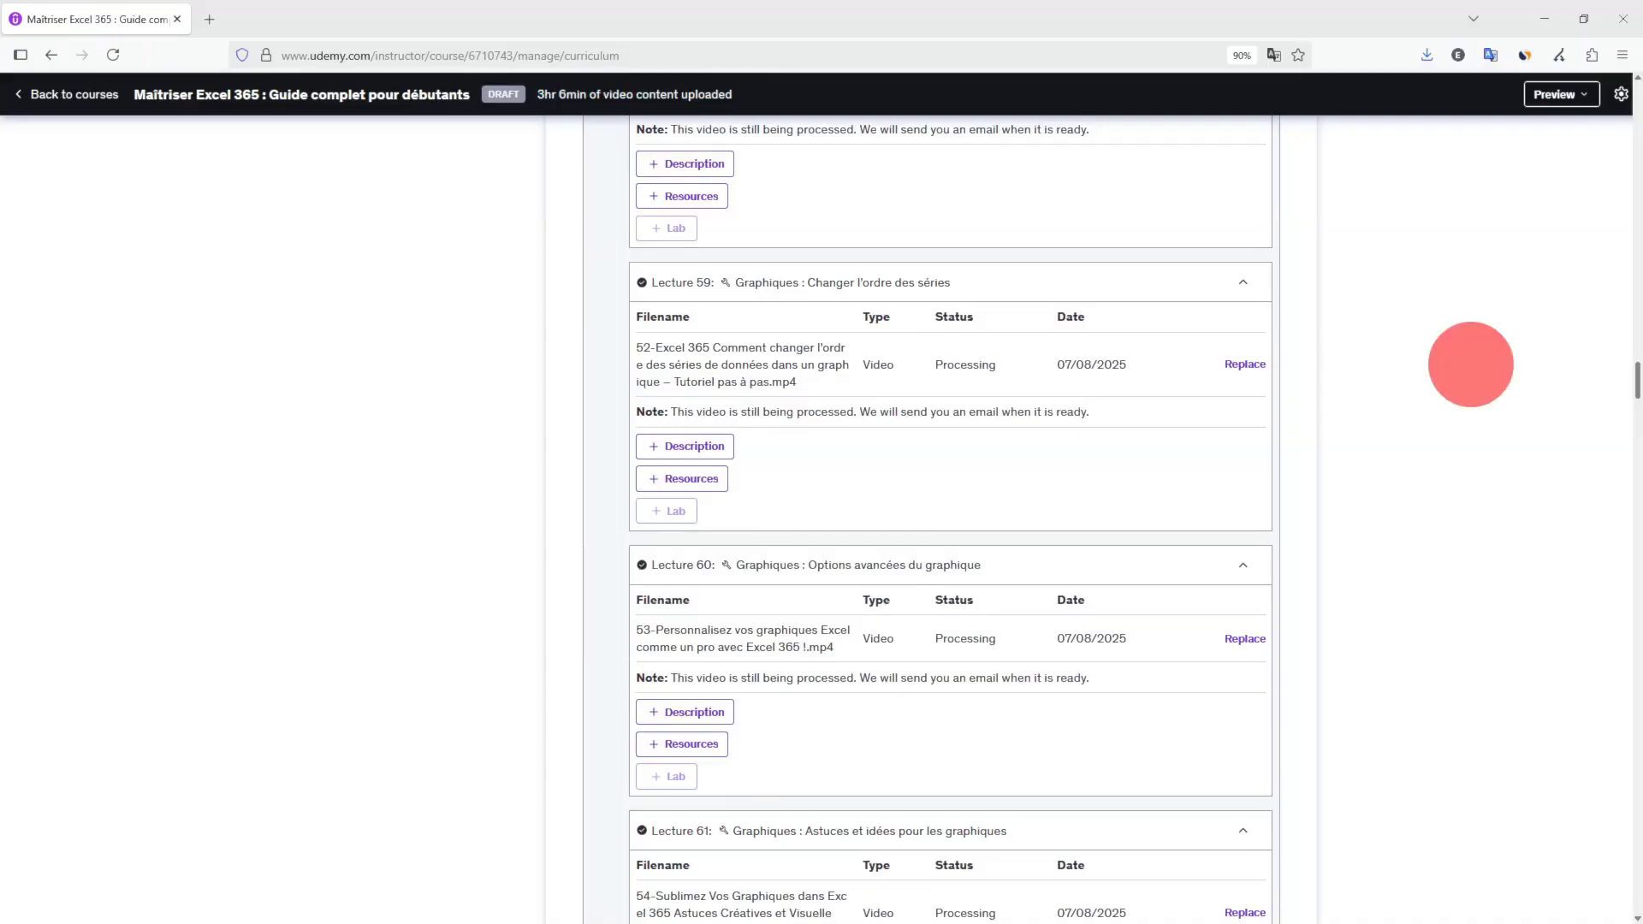
left_click_drag(1642, 378, 1642, 105)
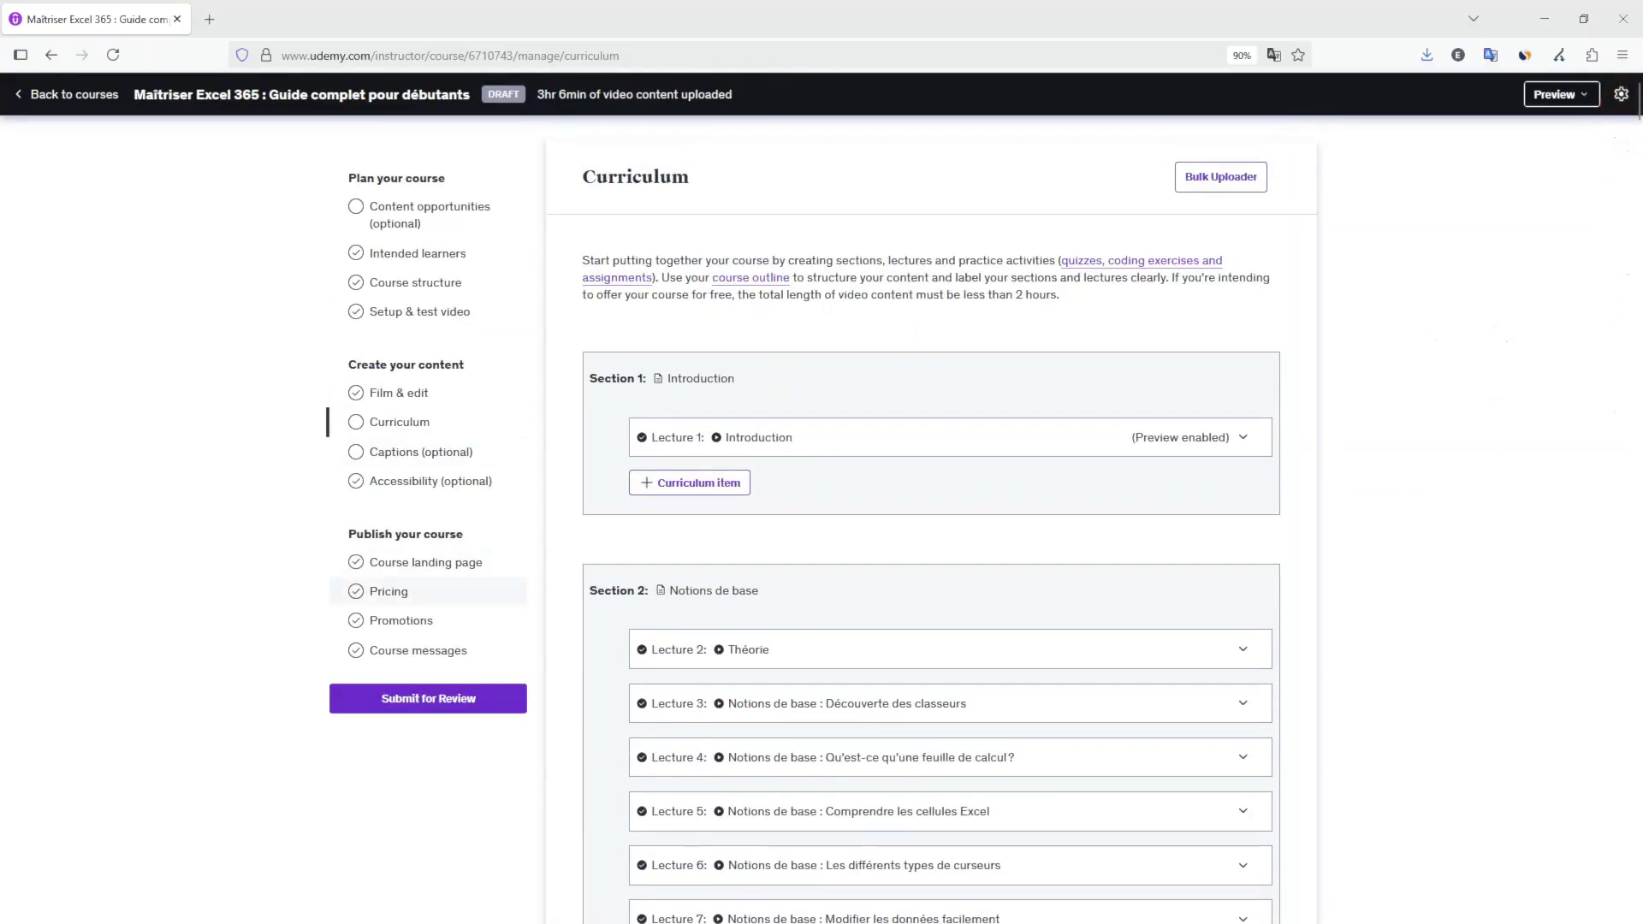
left_click(322, 582)
left_click(393, 599)
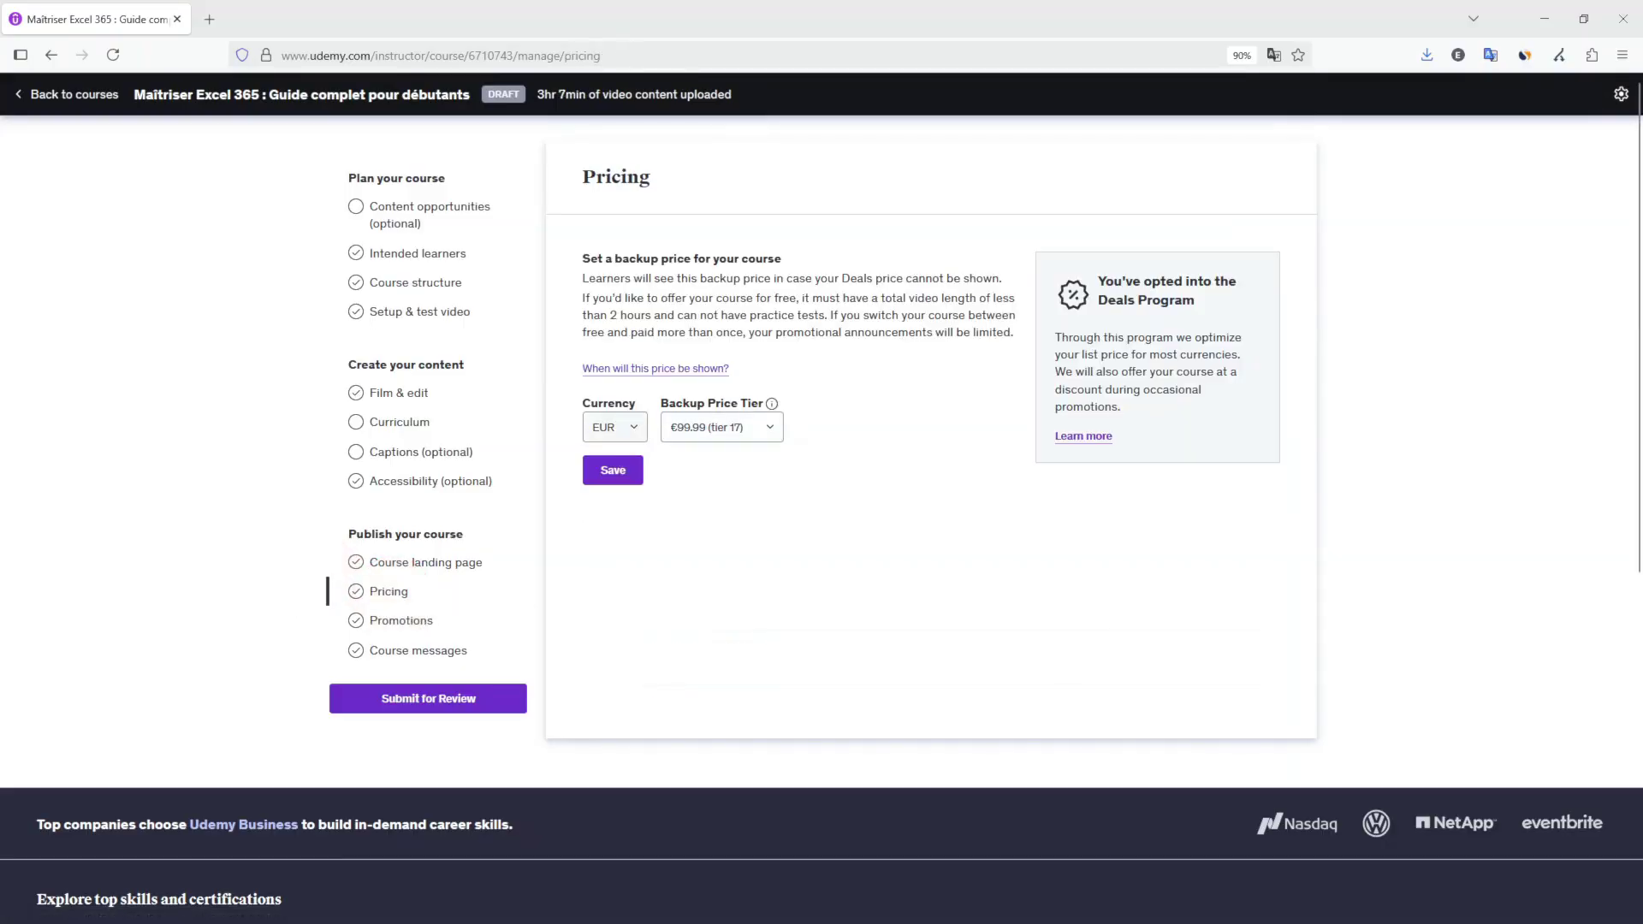
Try to save the course's backup price tier as Free and read the rules for free courses.
left_click(743, 429)
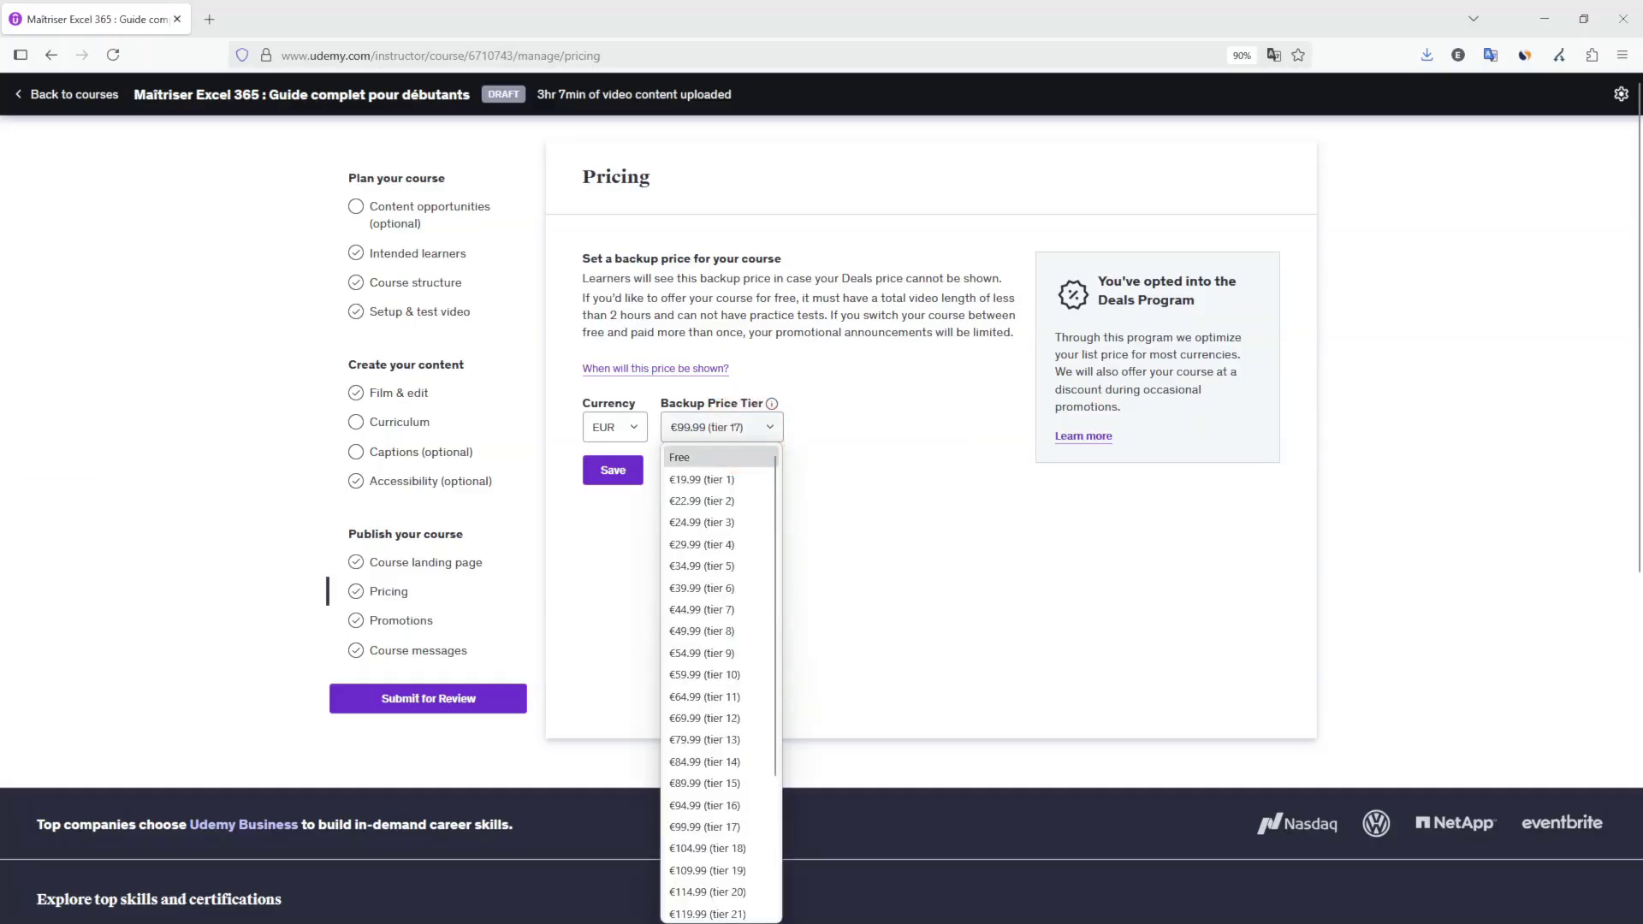
left_click(726, 456)
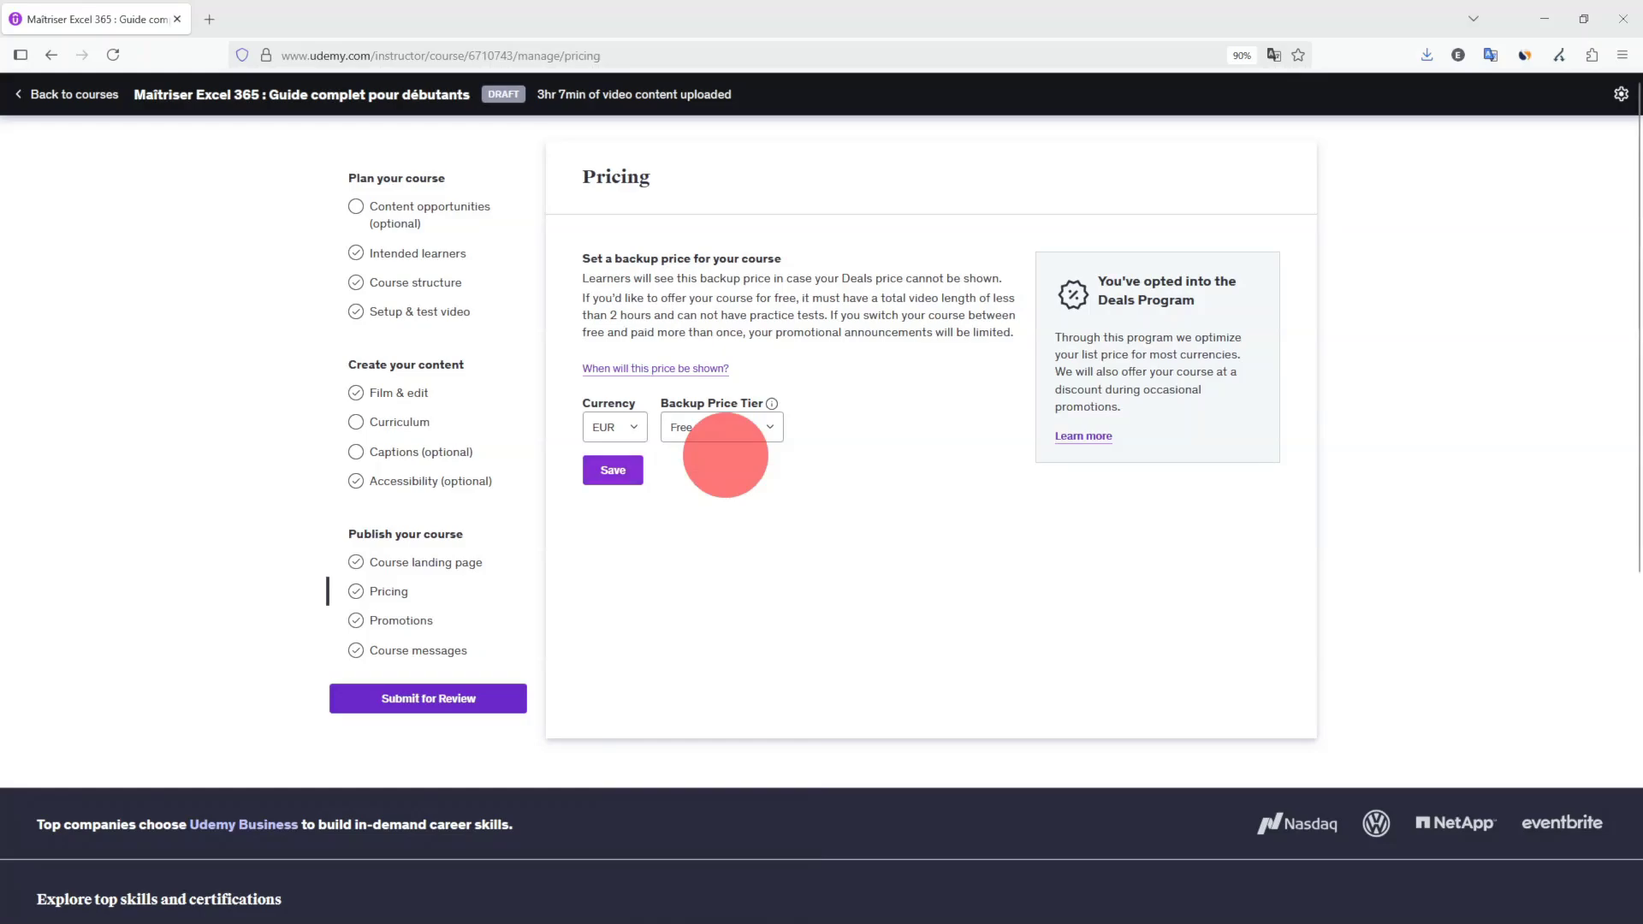
left_click(613, 469)
left_click_drag(586, 498, 847, 495)
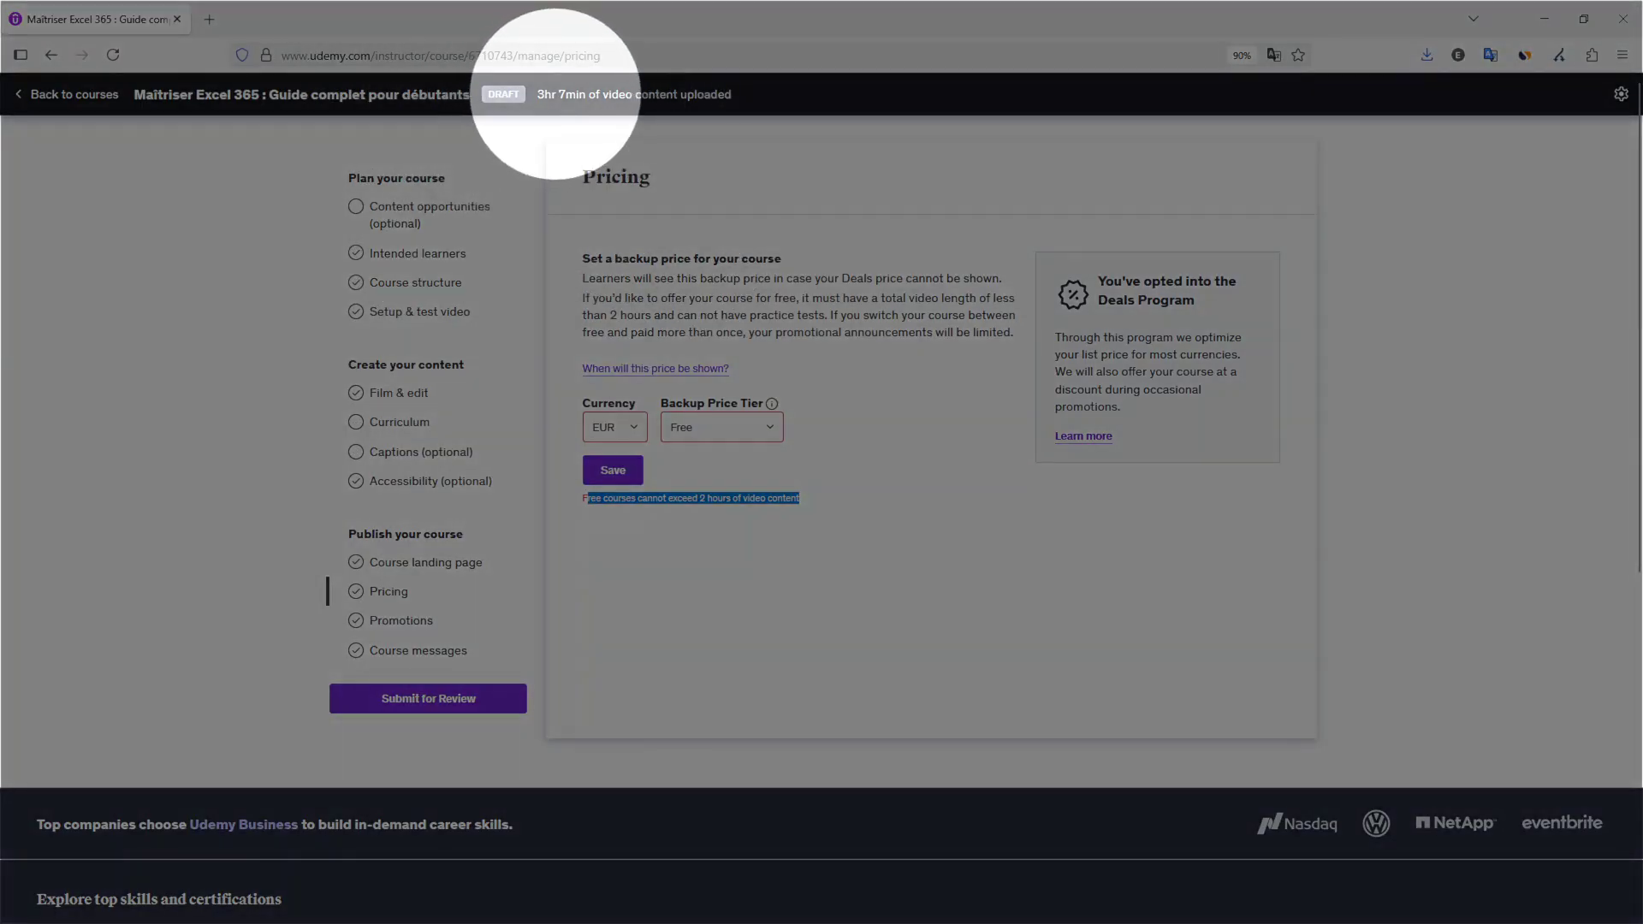
left_click_drag(869, 315, 865, 333)
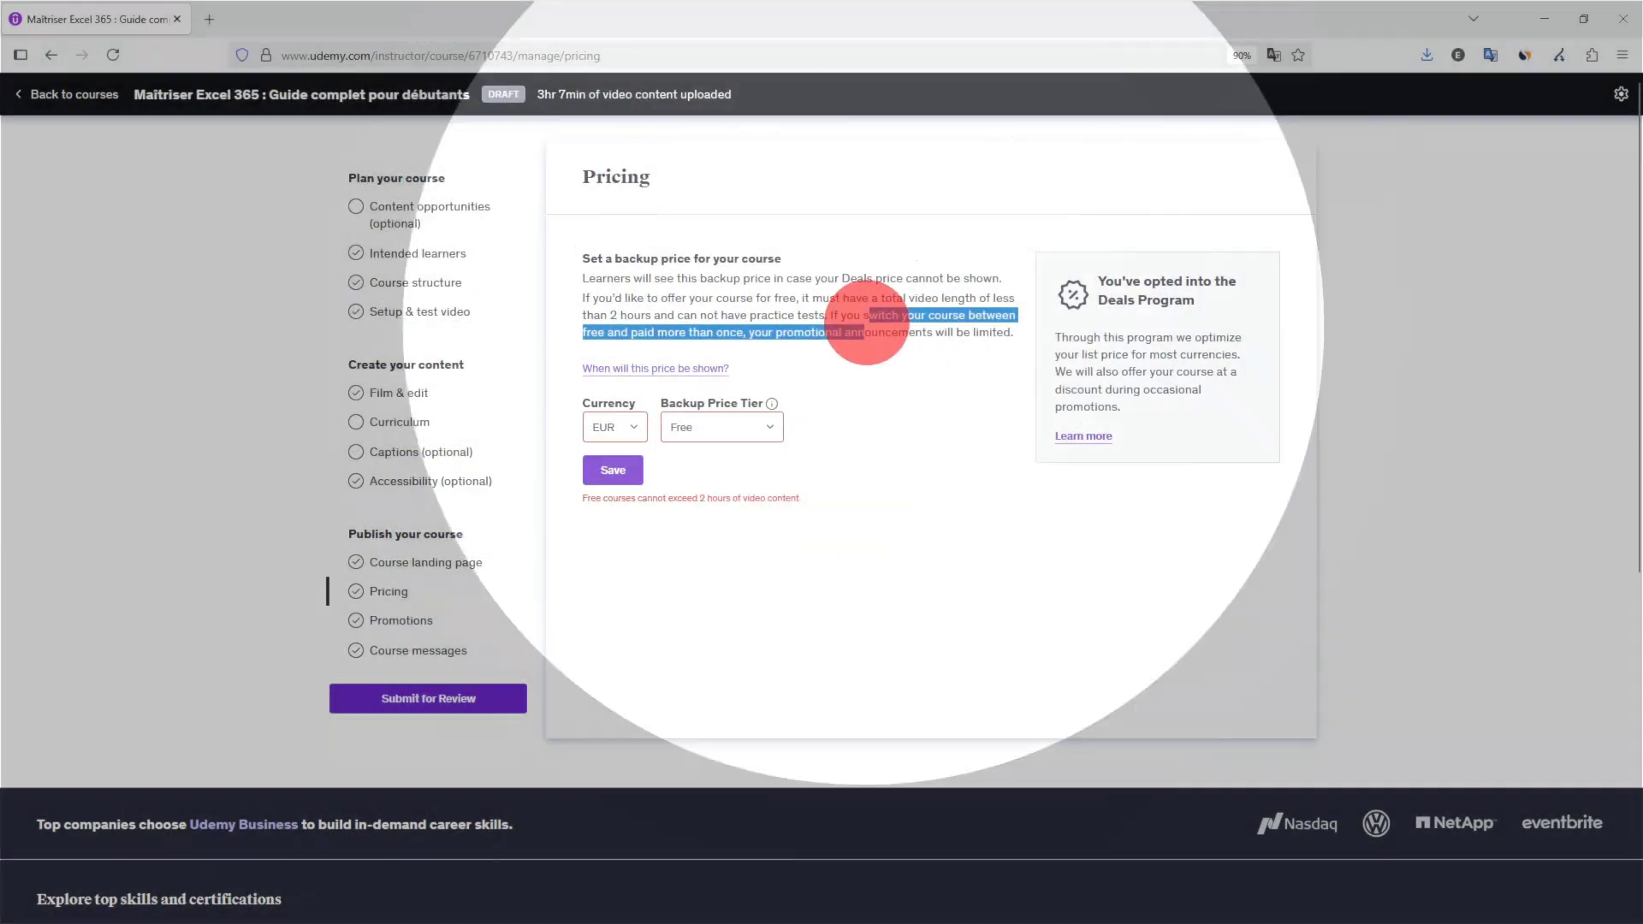
Set the backup price tier to €99.99 (tier 17) and save the pricing.
left_click(700, 428)
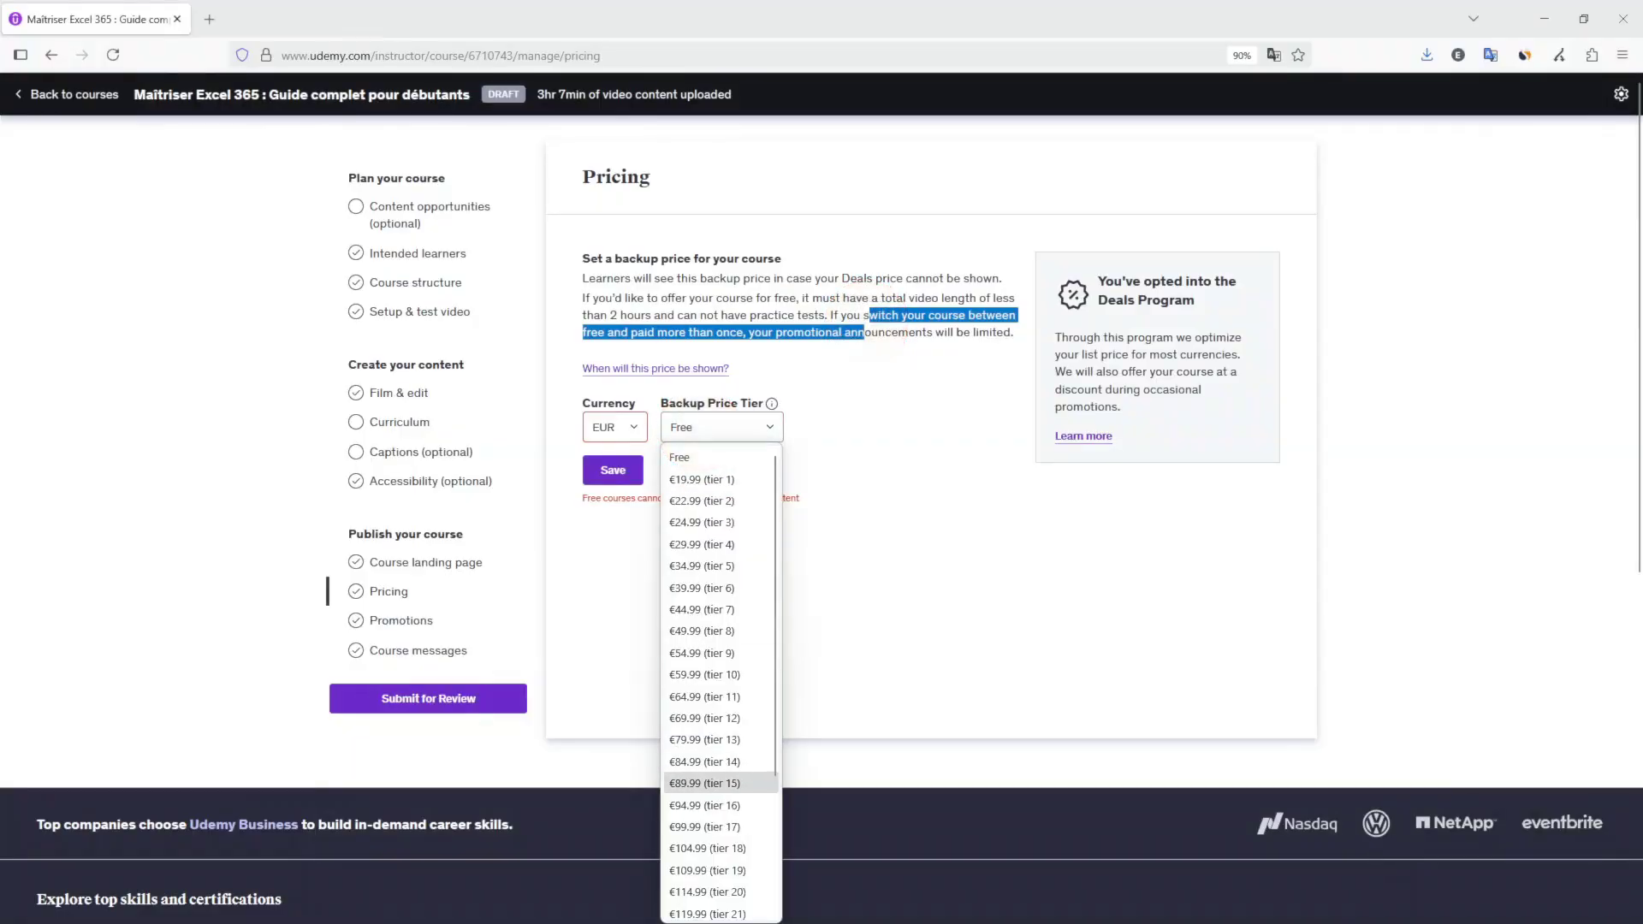
left_click(682, 827)
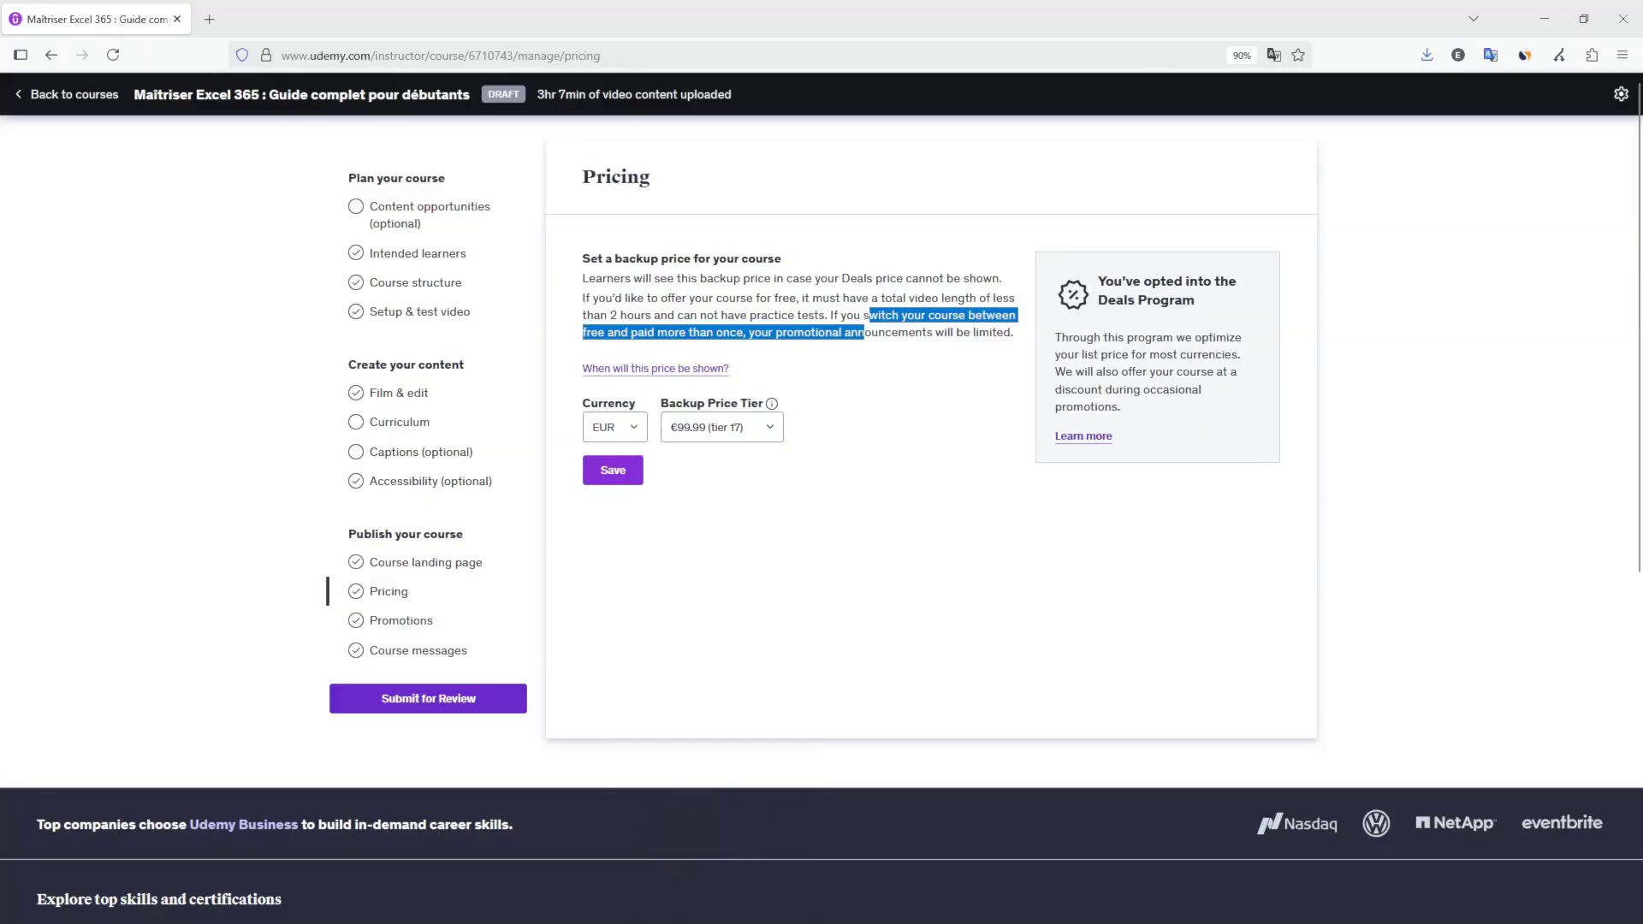
left_click(614, 467)
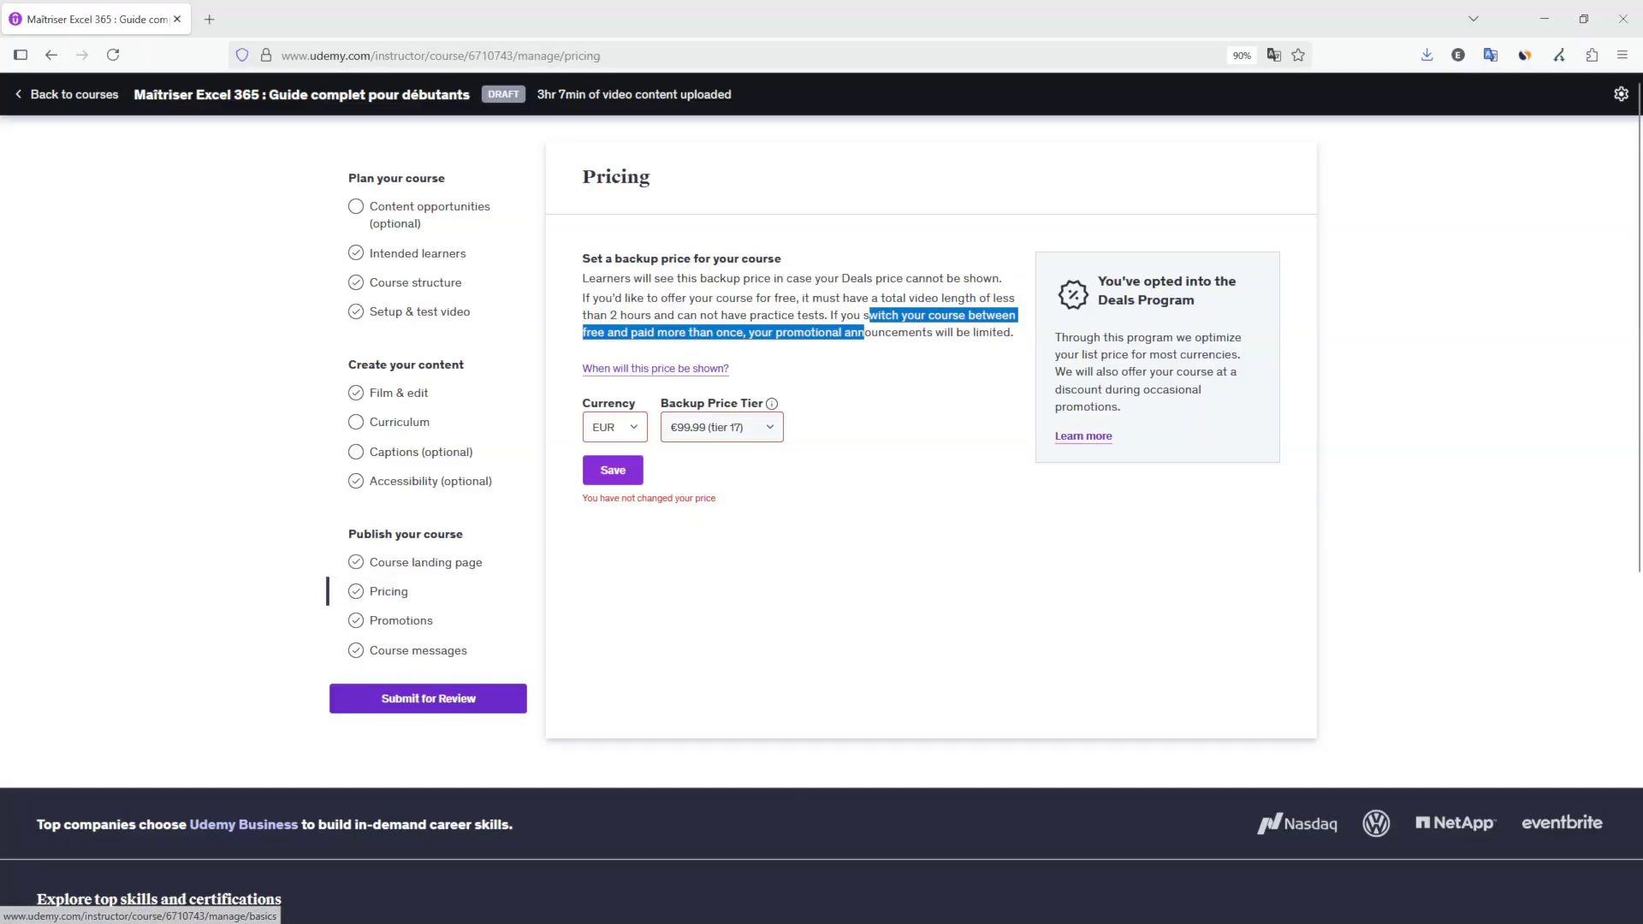
Set the course's backup price tier to €109.99 (tier 19) and save the pricing.
left_click(743, 425)
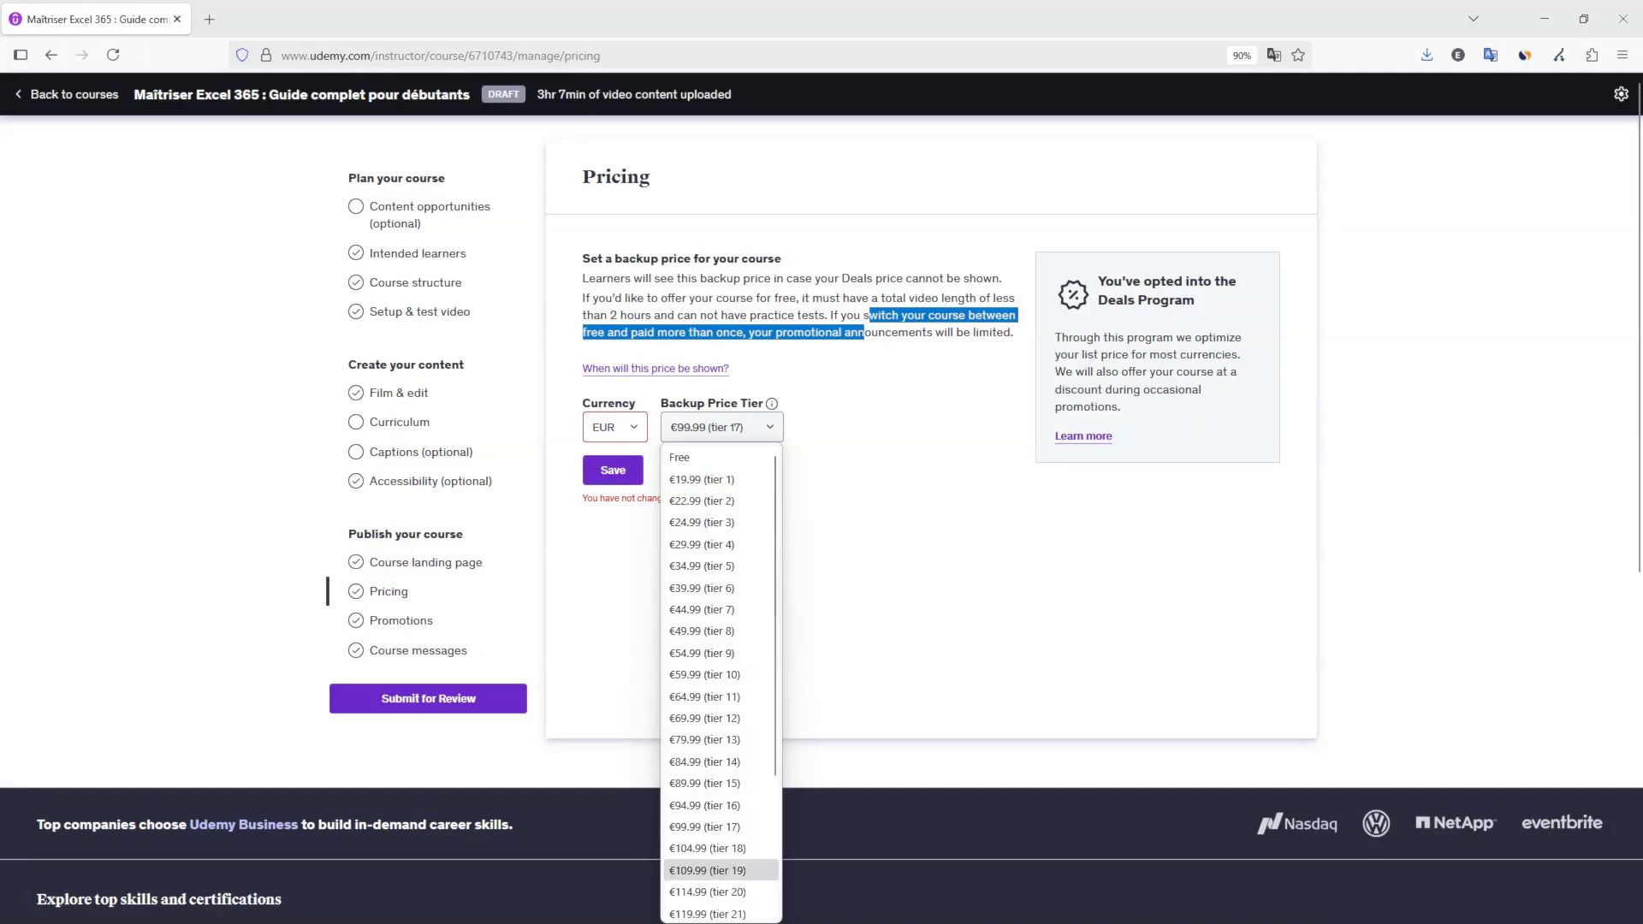
left_click(702, 871)
left_click(610, 470)
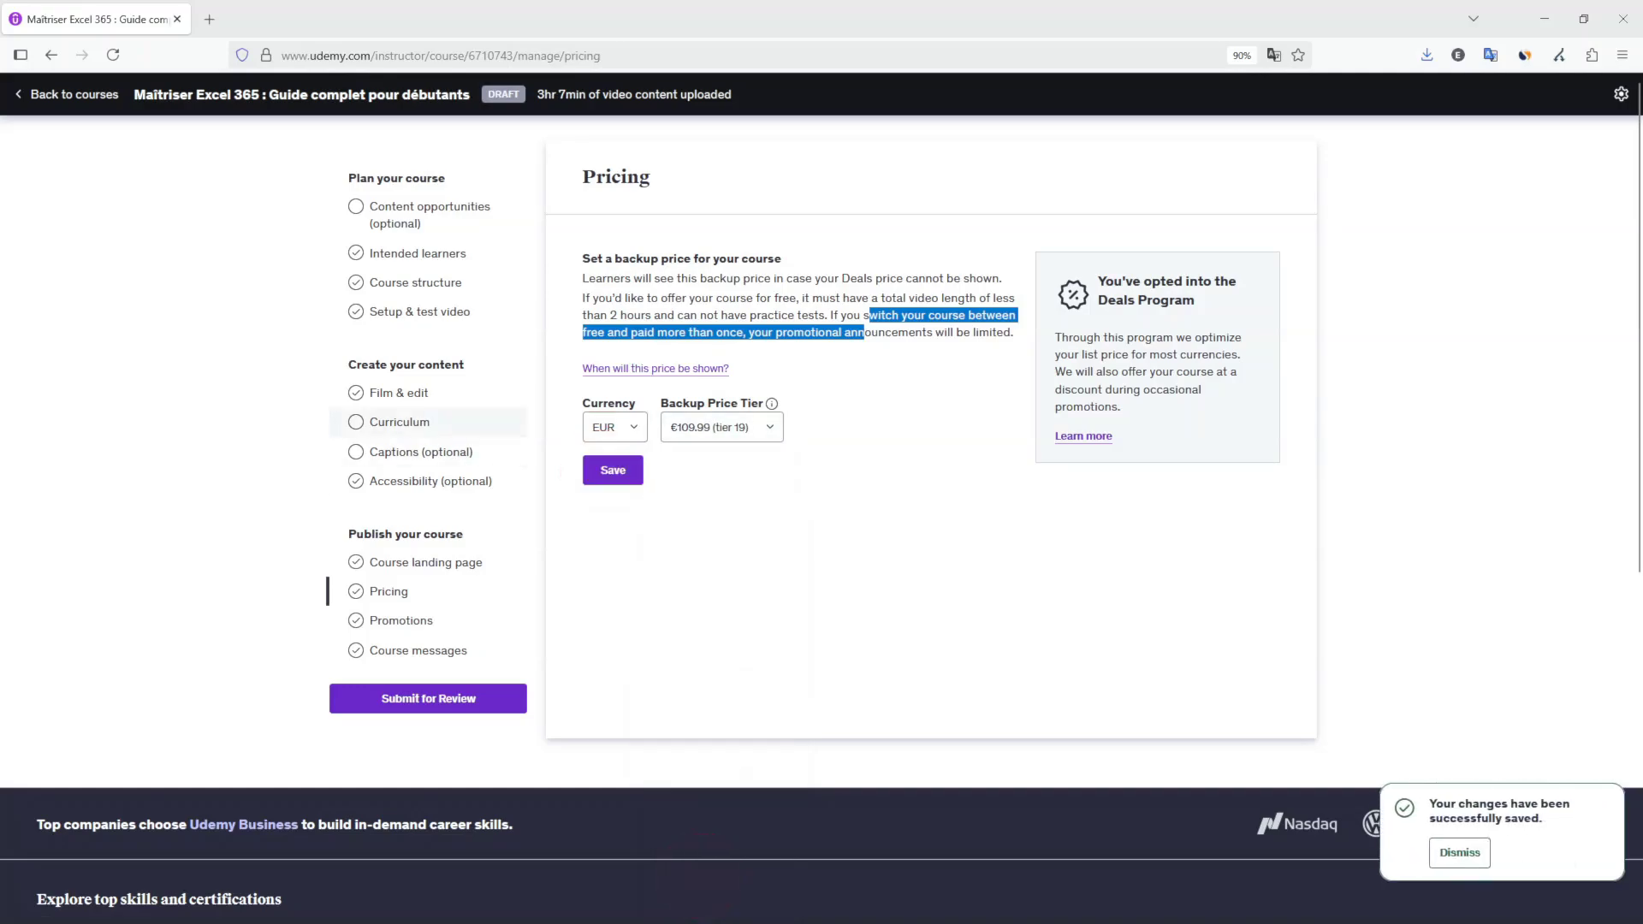
In the curriculum's Section 8, move the "Références de cellules" lecture above "Formules vs fonctions".
left_click(396, 421)
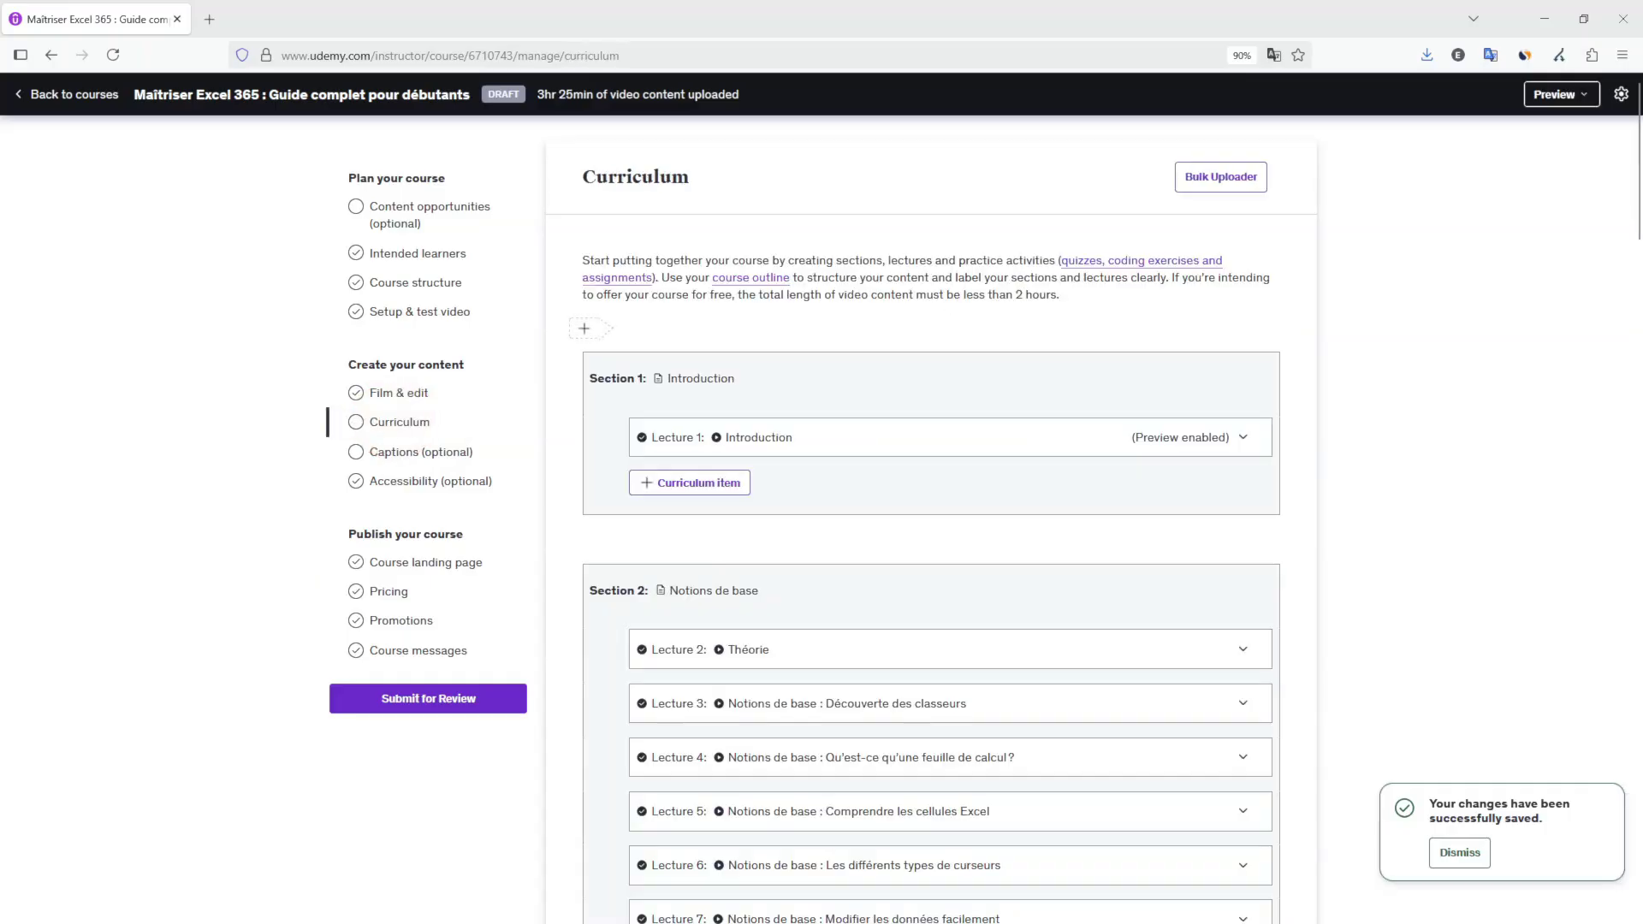
scroll(931, 514, "down", 15)
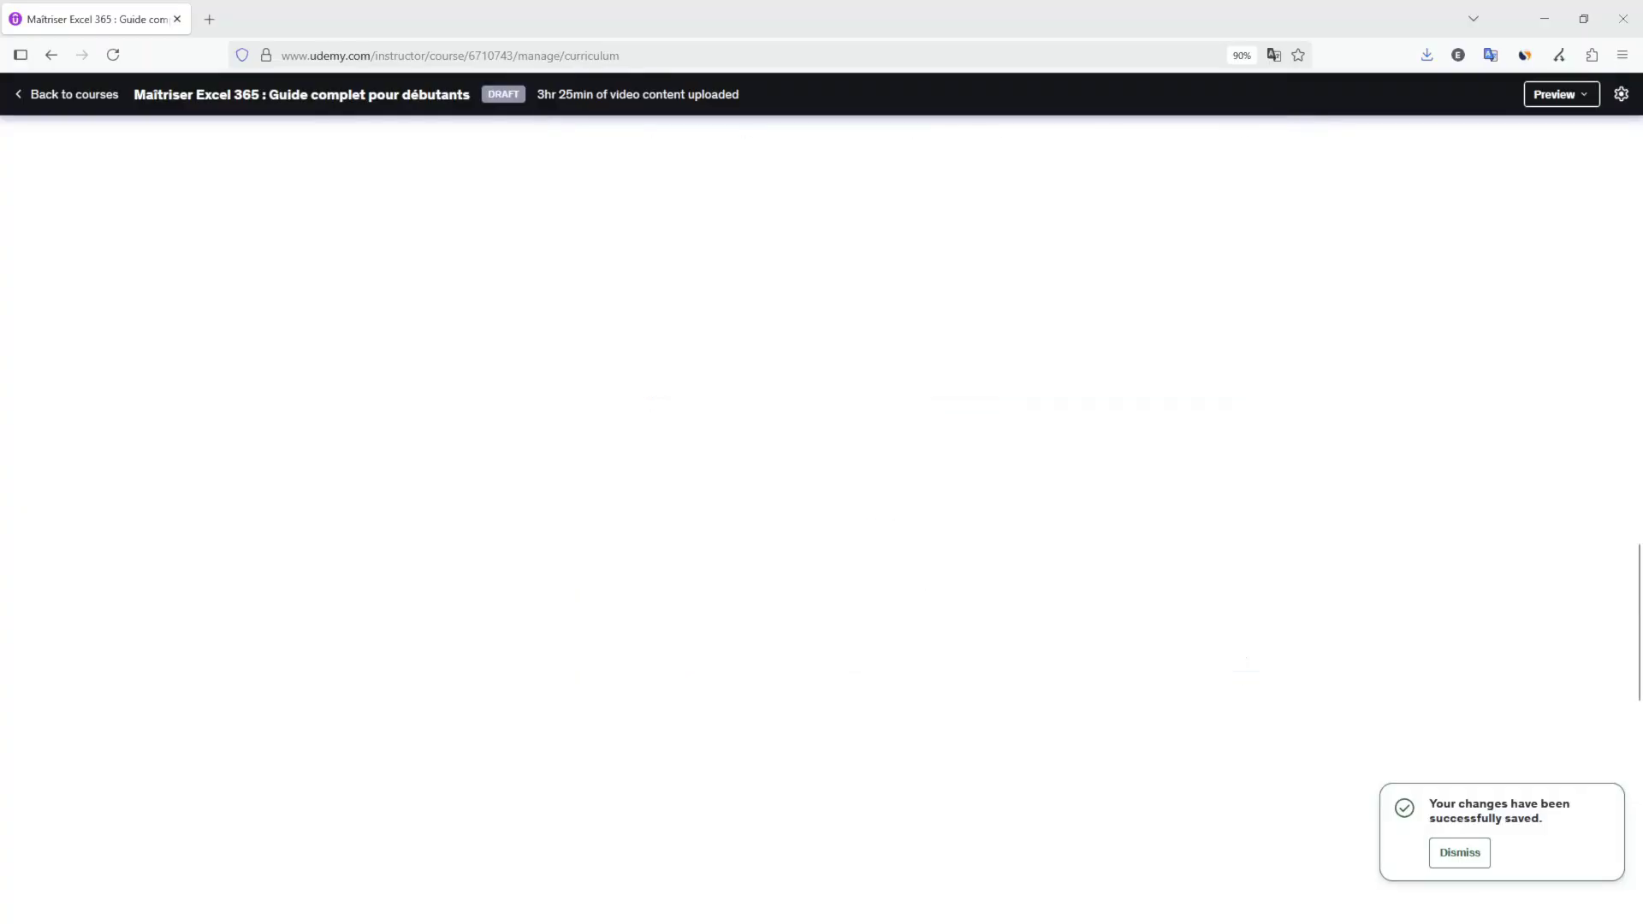
scroll(591, 411, "down", 15)
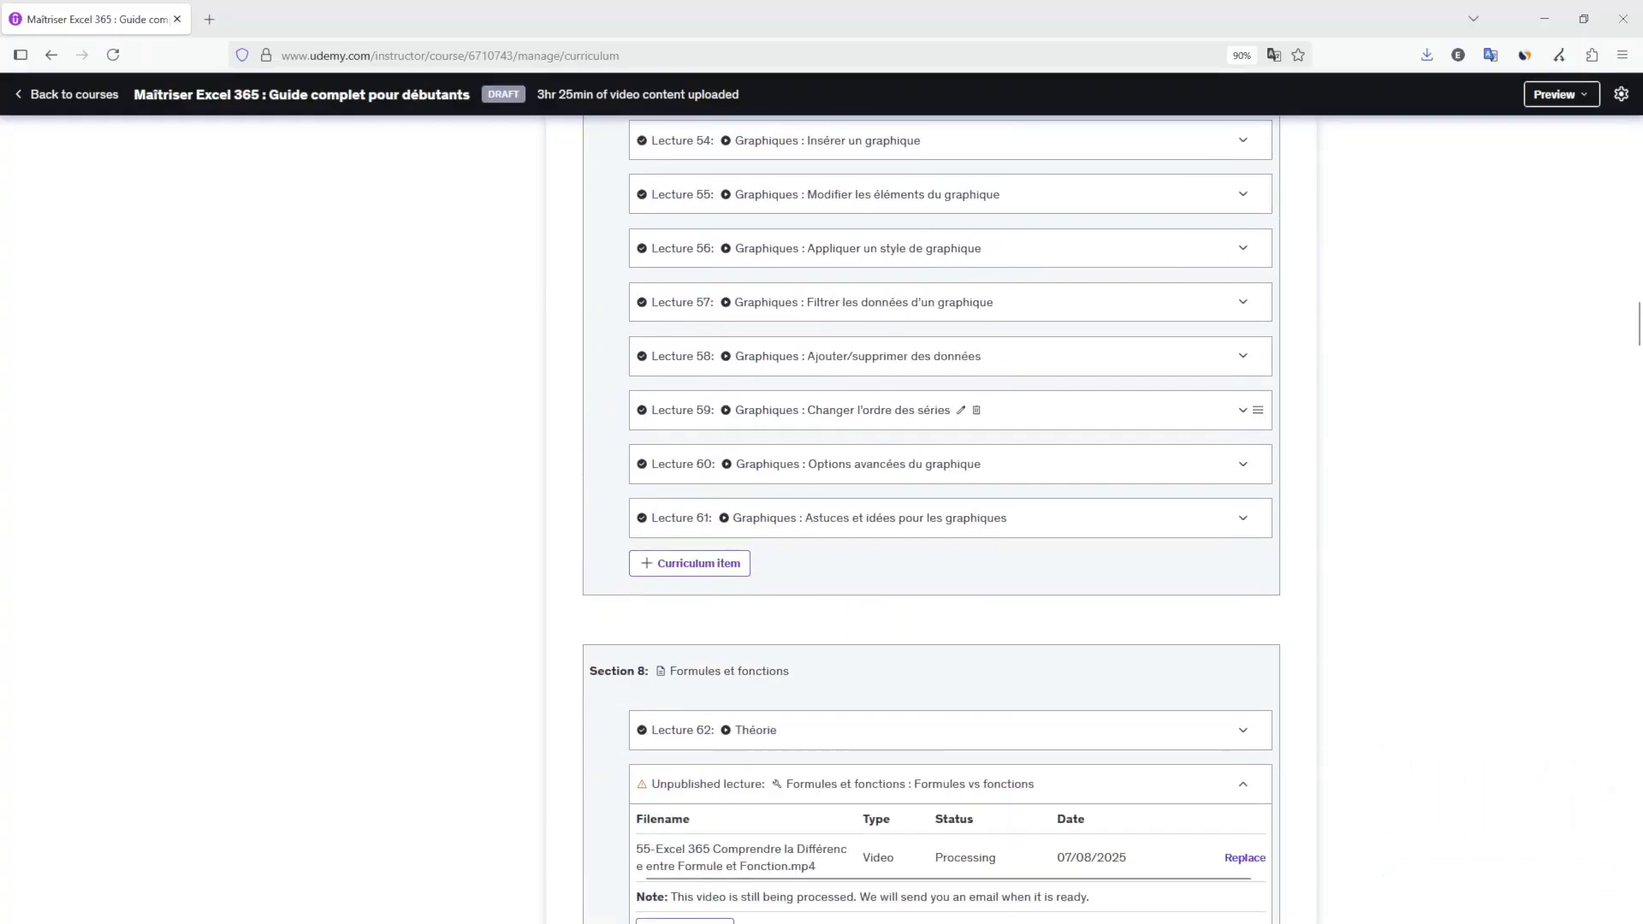
scroll(950, 513, "down", 8)
scroll(950, 513, "up", 4)
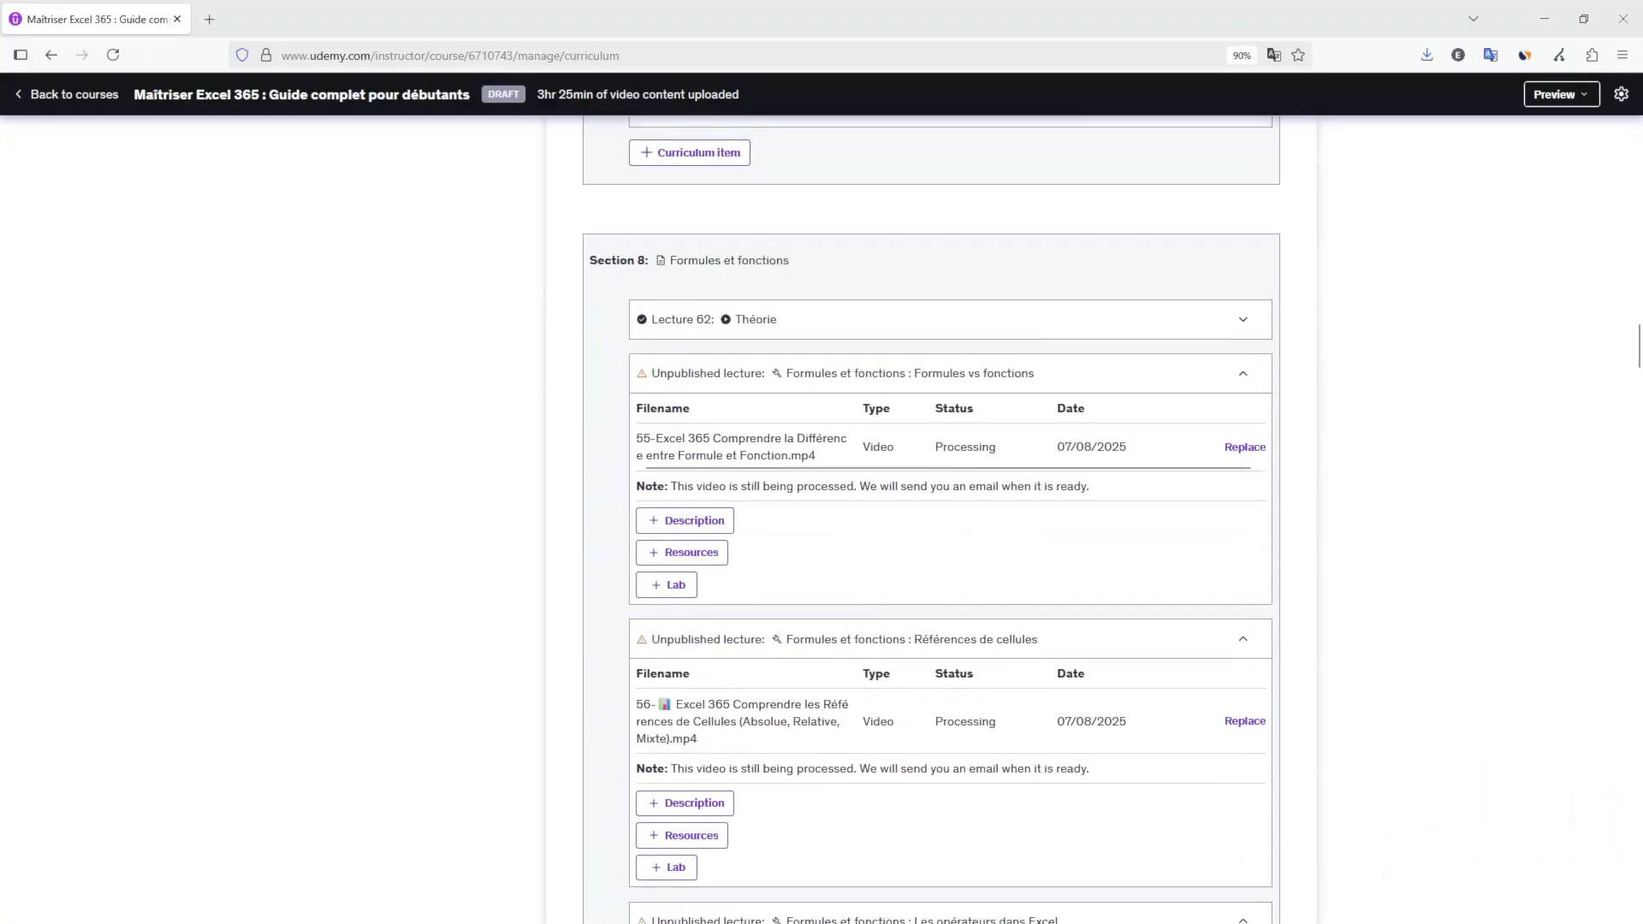
scroll(634, 369, "down", 3)
left_click_drag(632, 370, 634, 370)
scroll(634, 369, "up", 3)
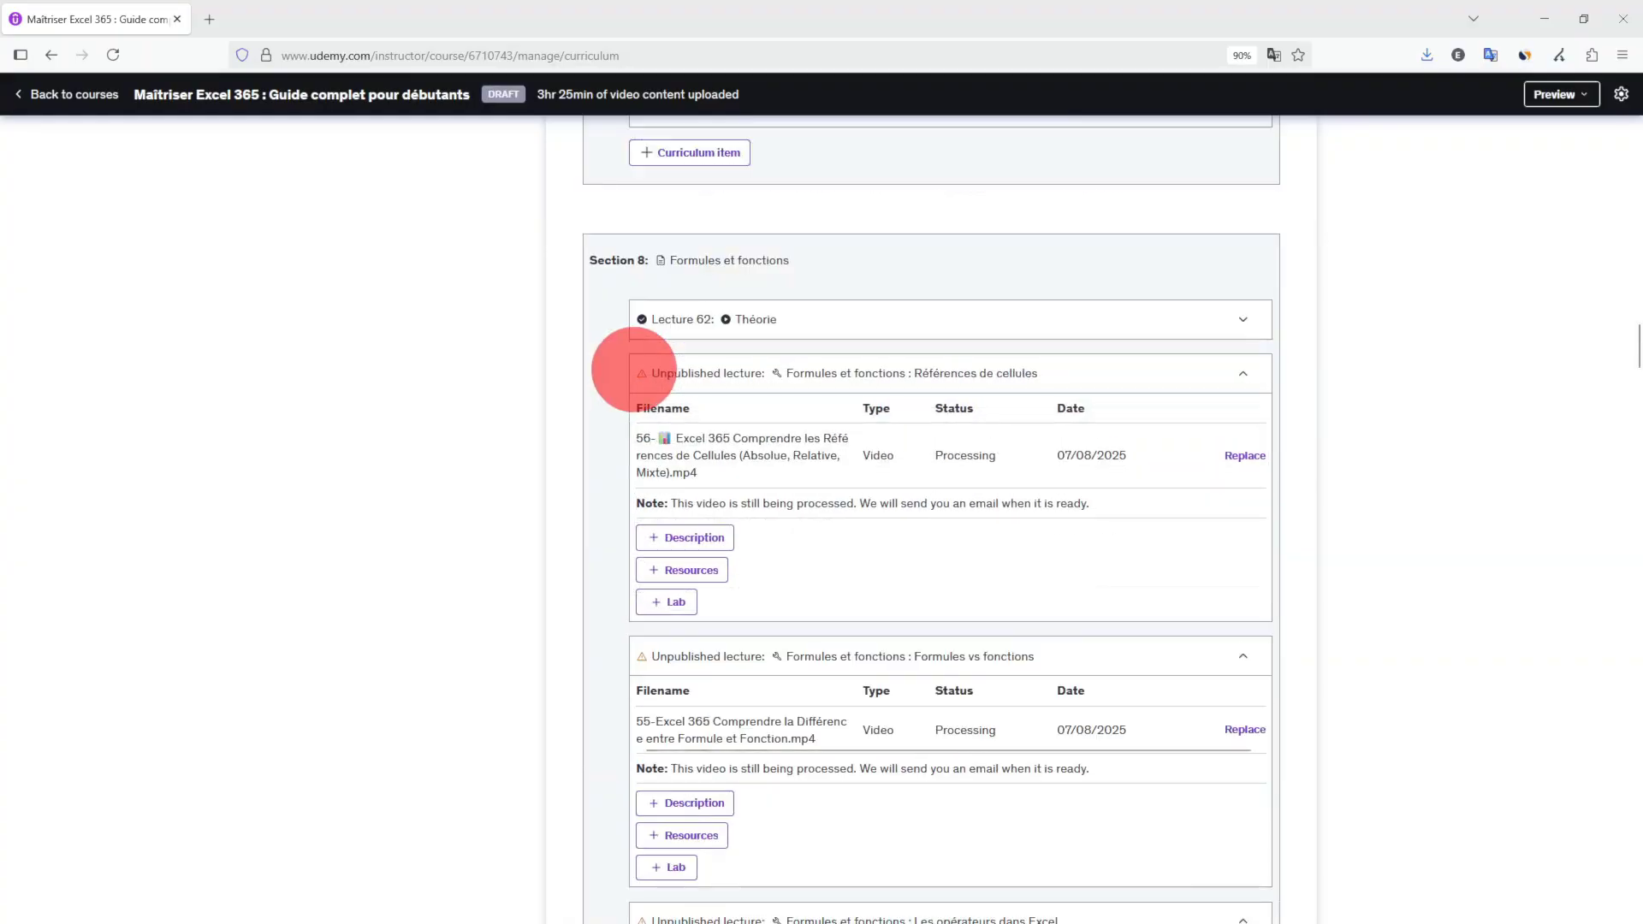
Replace the "Références de cellules" lecture's video by uploading the file numbered 56, "Excel 365 Comprendre les Références de Cellules (Absolue, Relative, Mixte).mp4".
mouse_move(1048, 373)
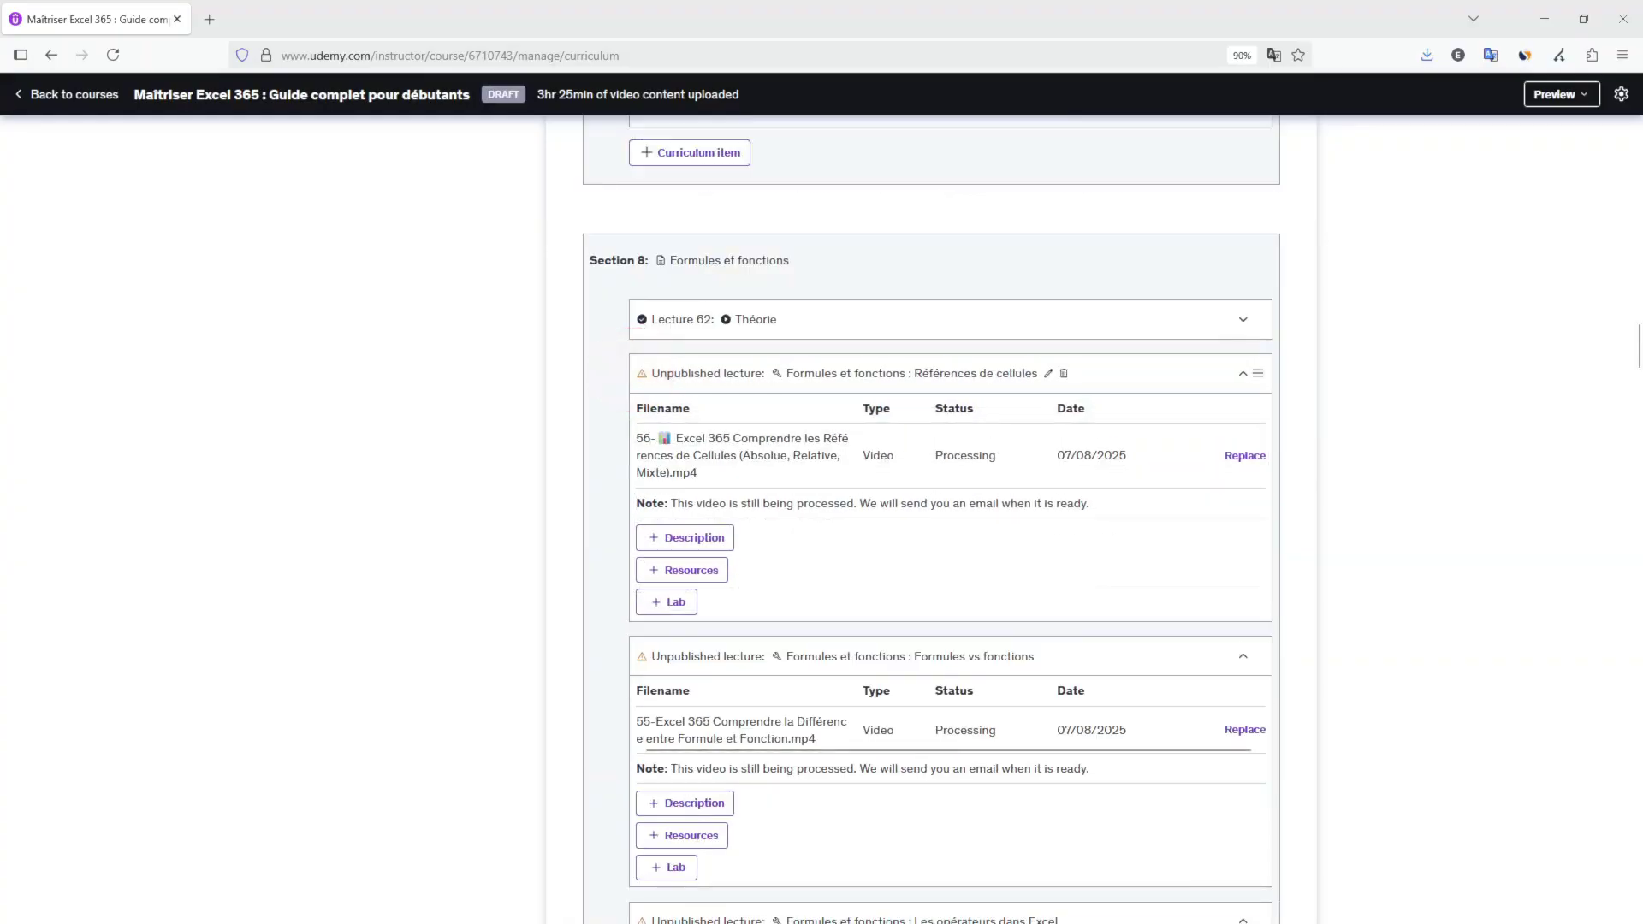
left_click(1111, 377)
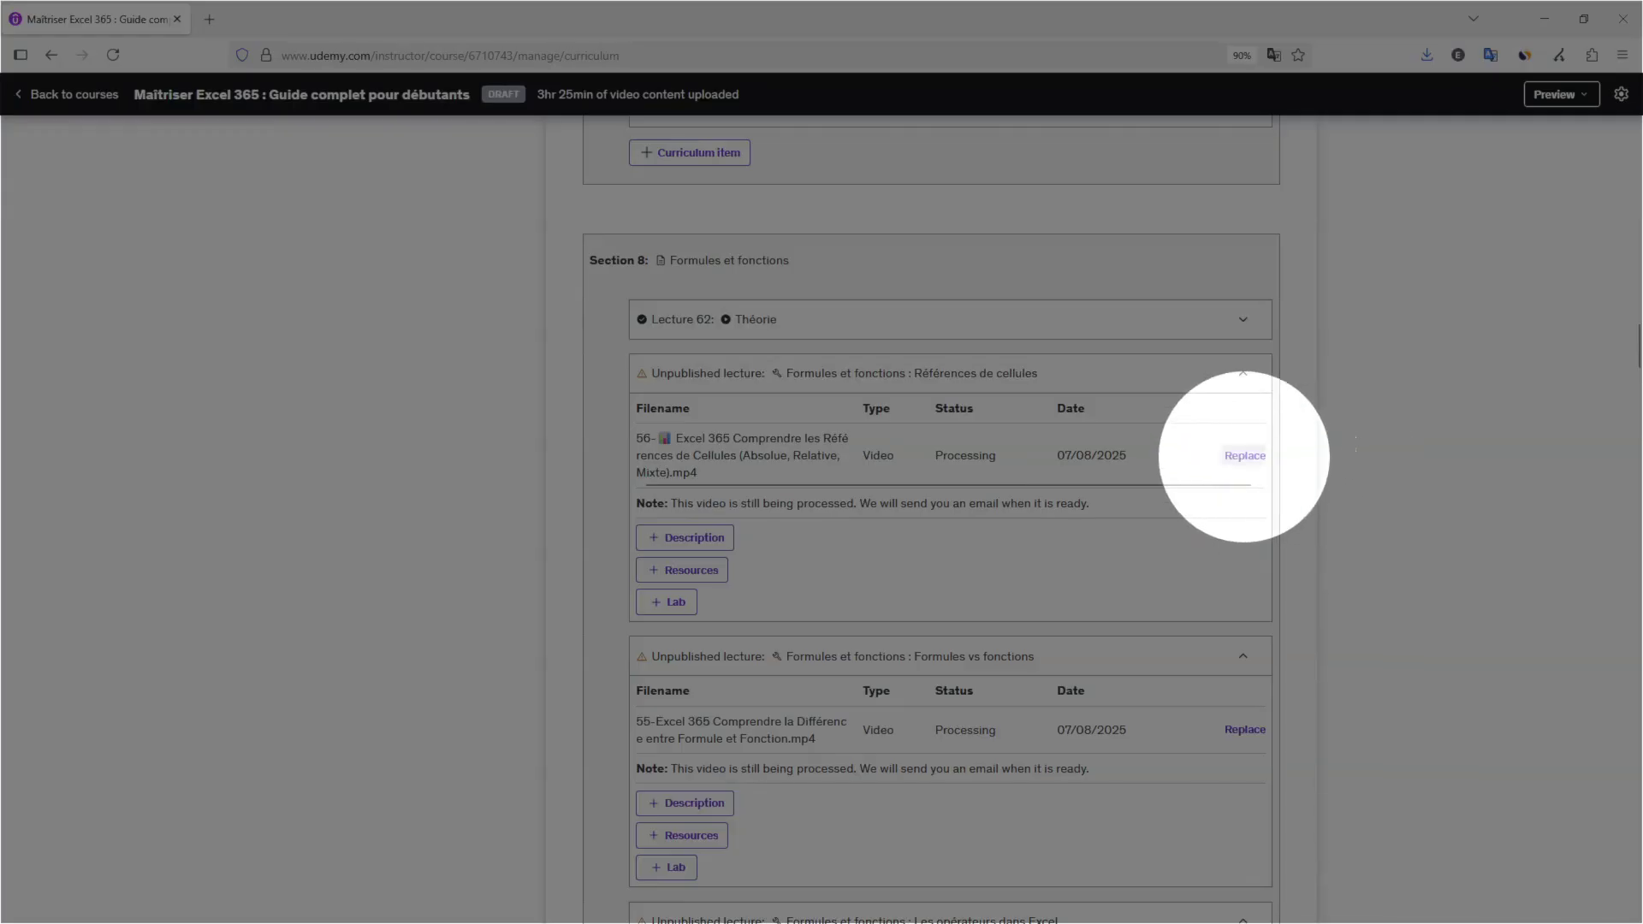
left_click(1244, 455)
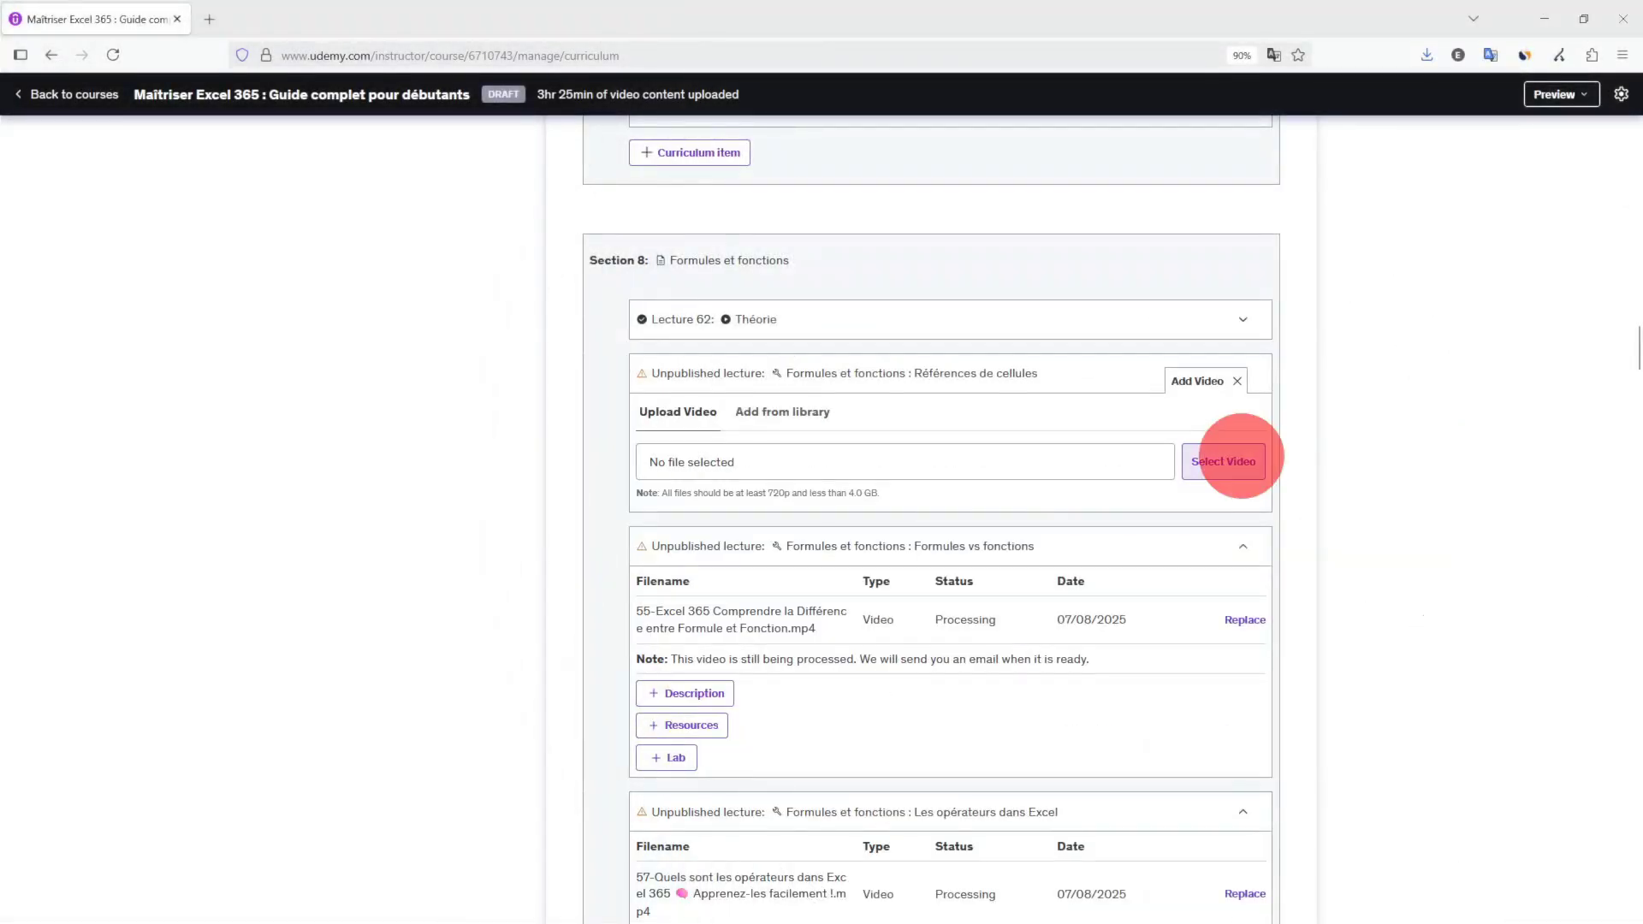
left_click(1241, 456)
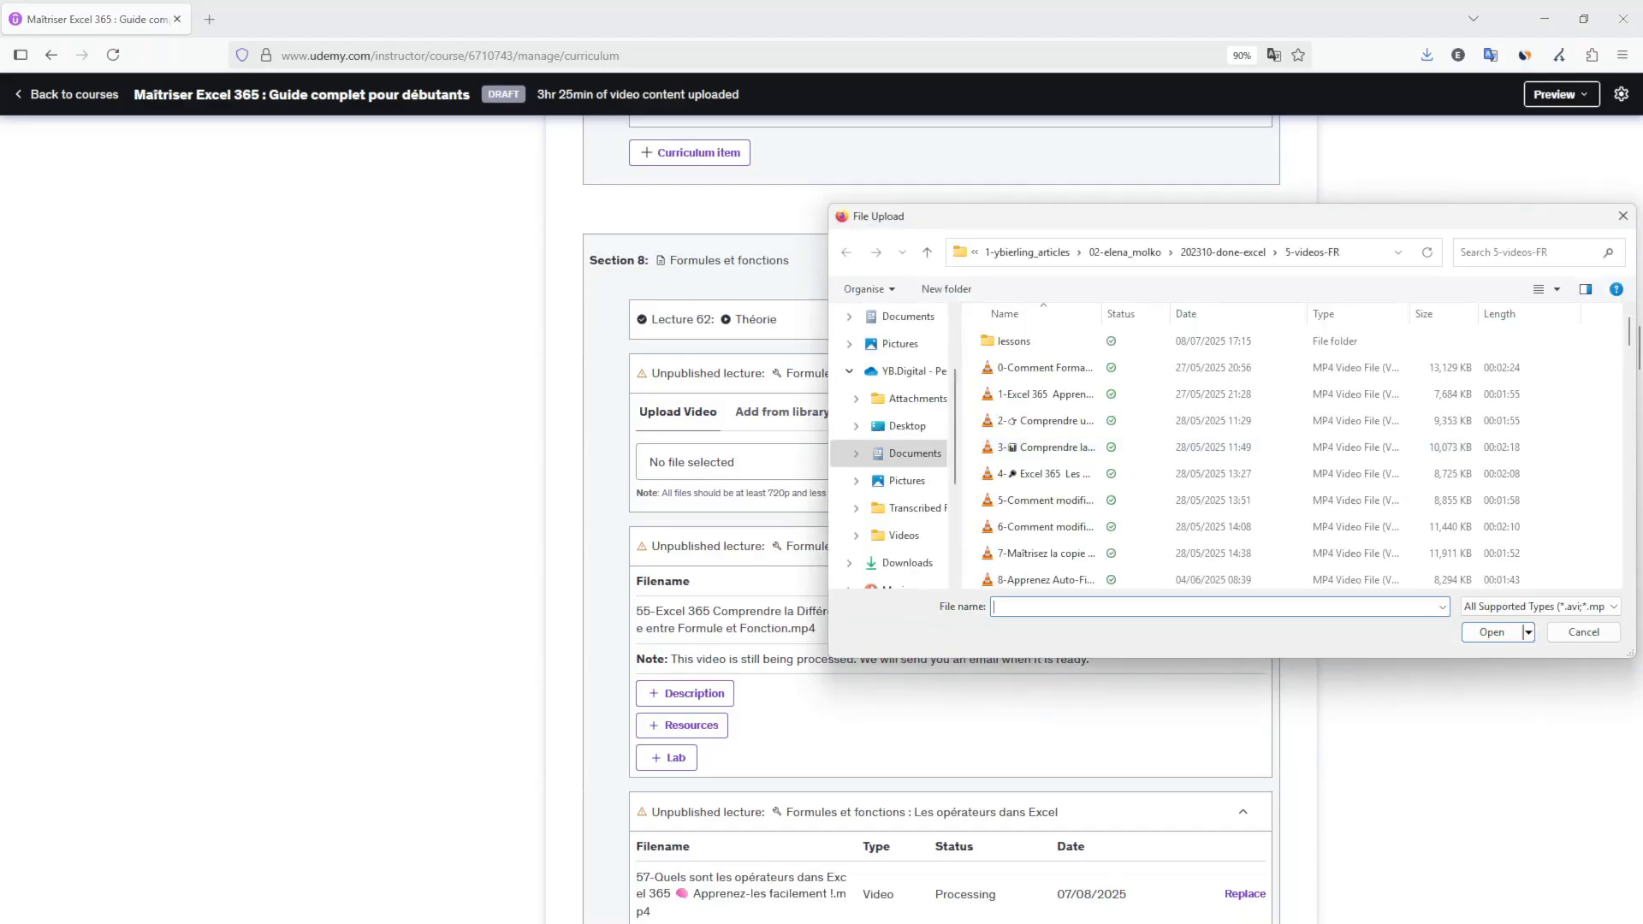
left_click(1049, 423)
type("56")
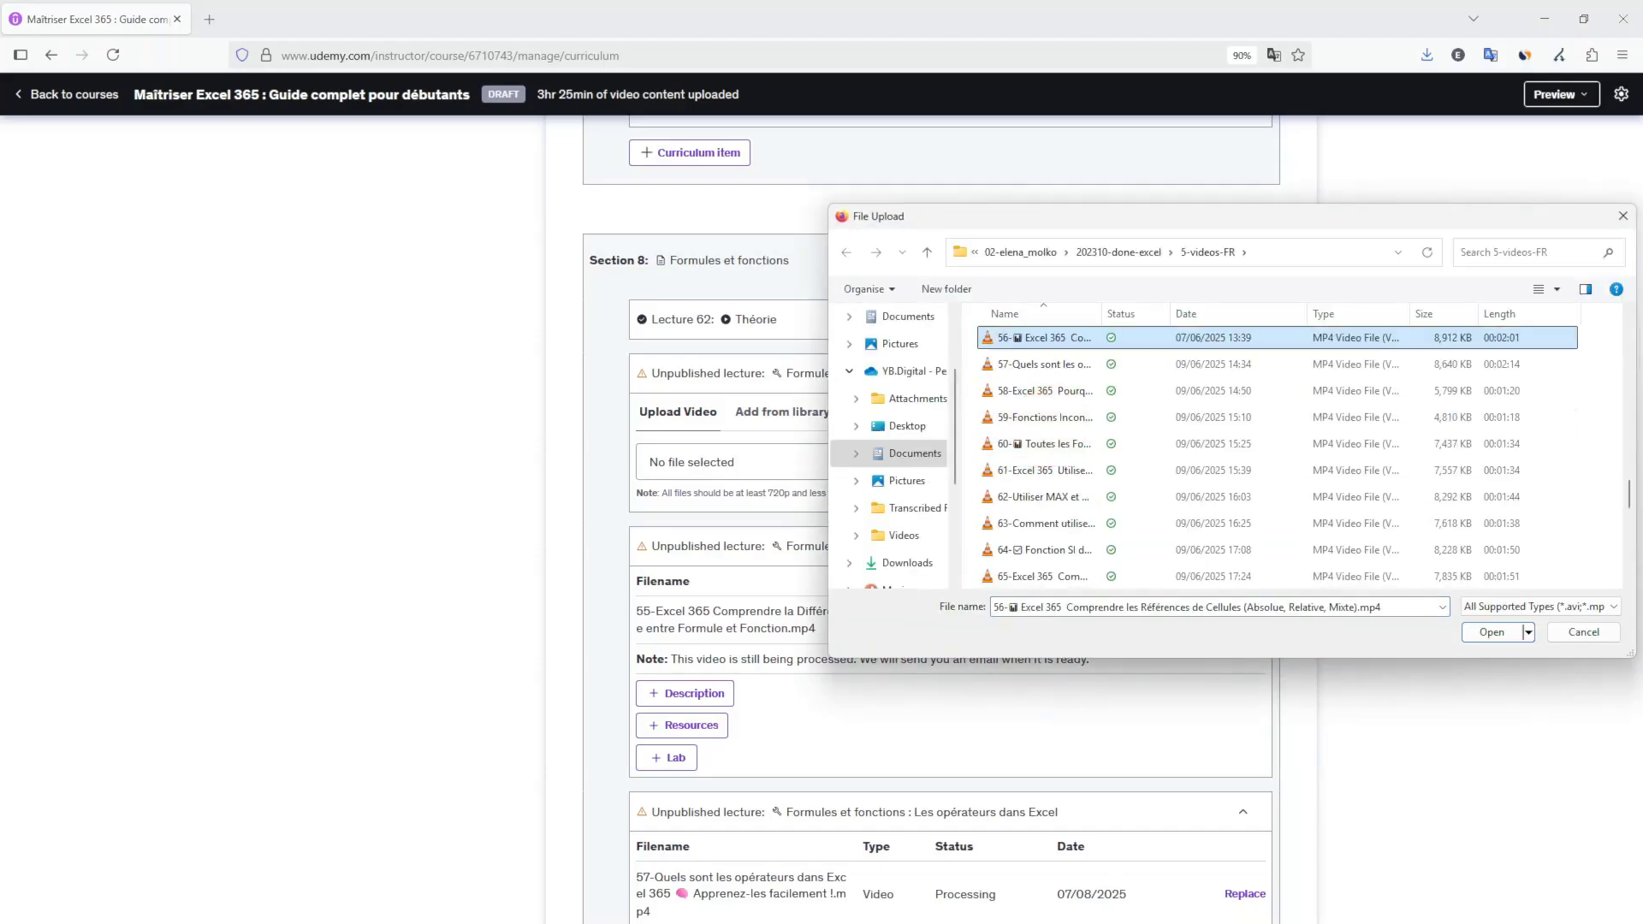
key("Return")
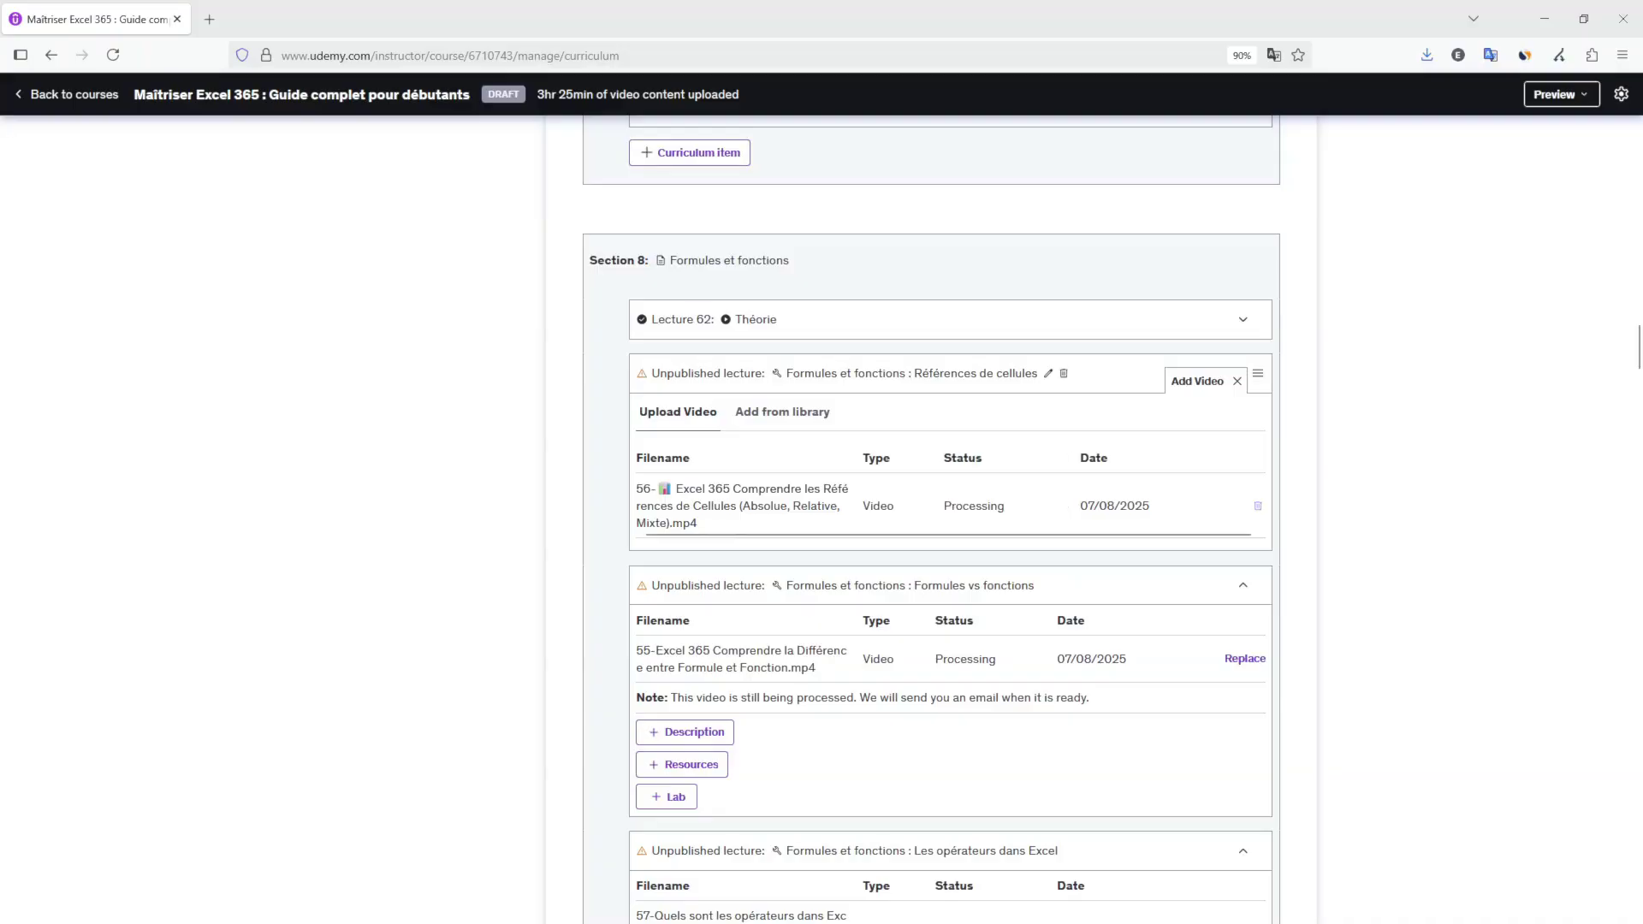
left_click(679, 372)
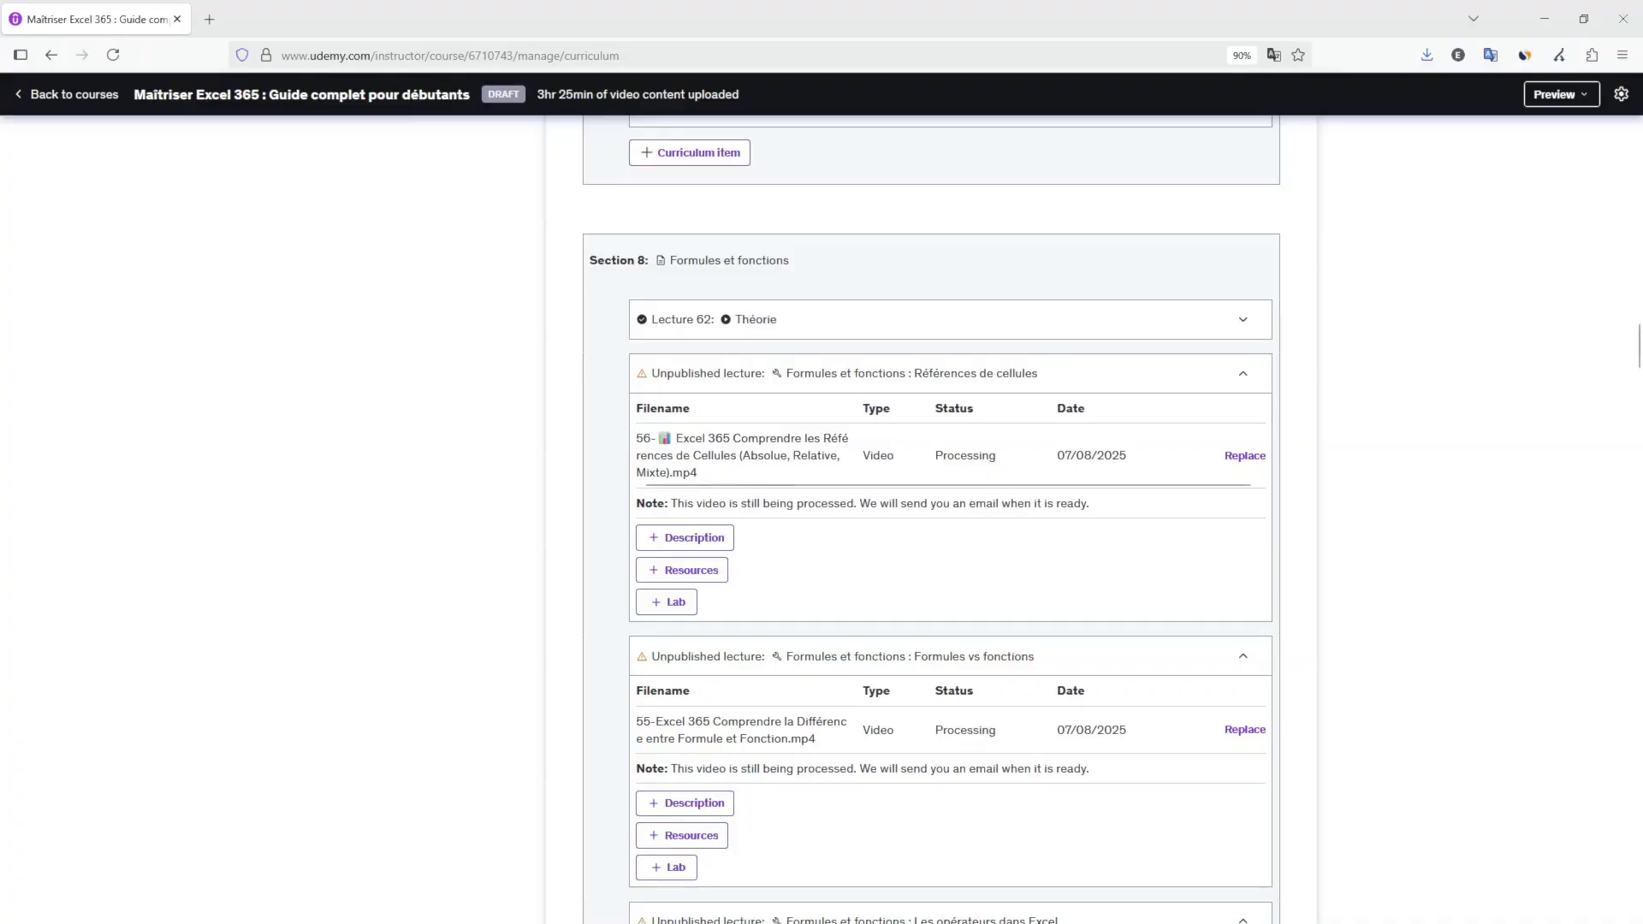
View the "Références de cellules" lecture's description editor and resource options, closing each without adding anything.
left_click(1243, 373)
left_click(1243, 373)
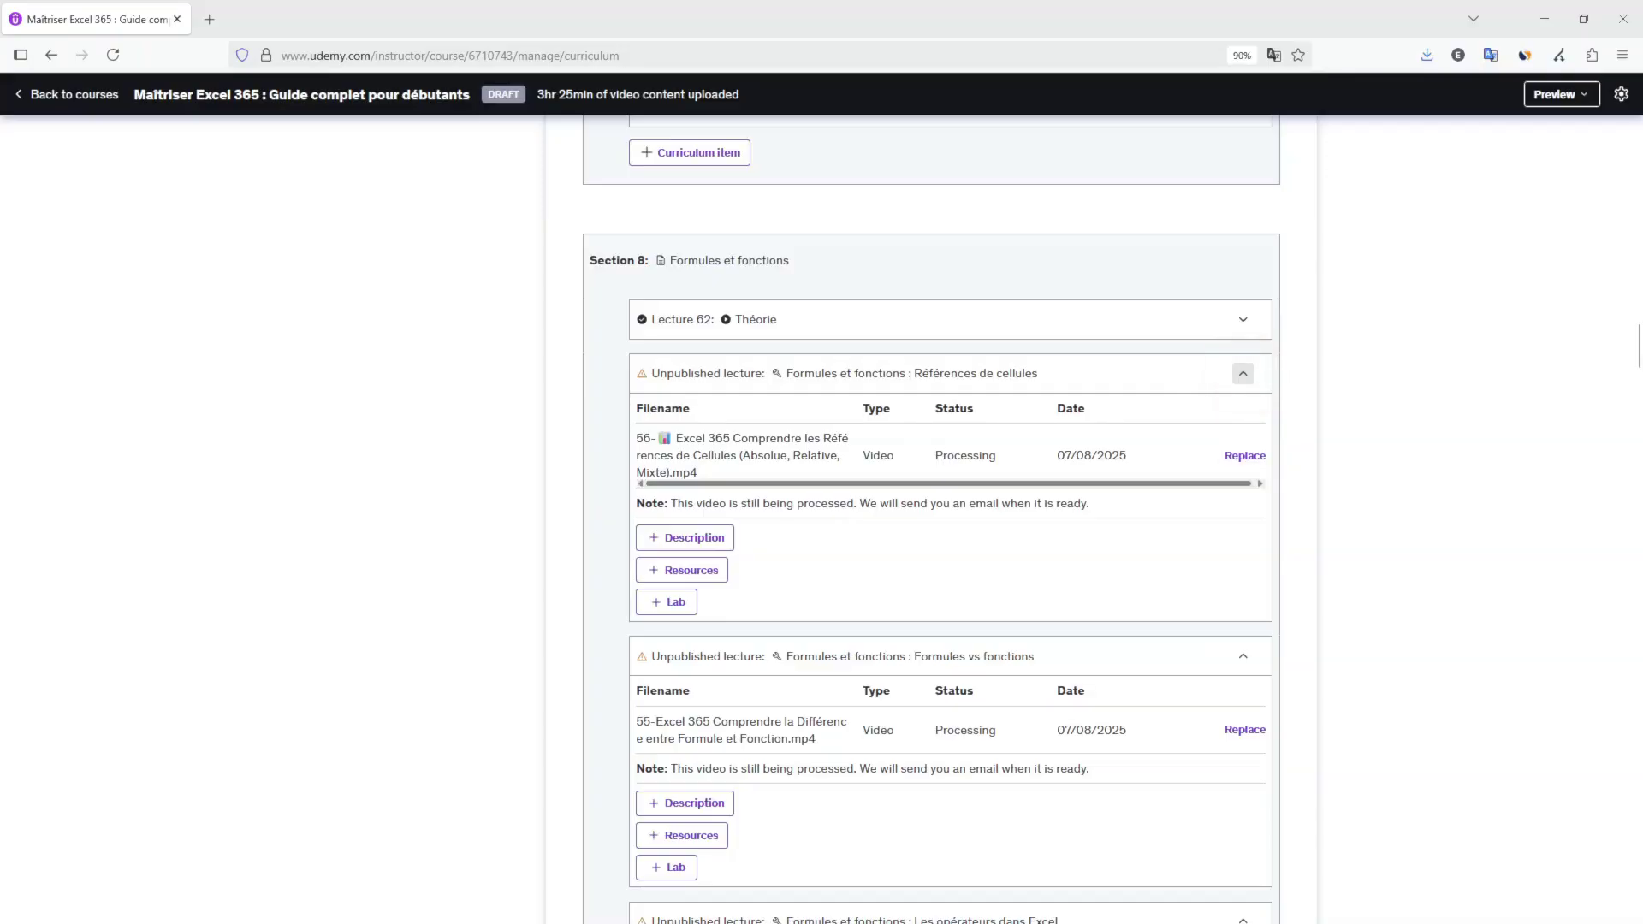
left_click(685, 537)
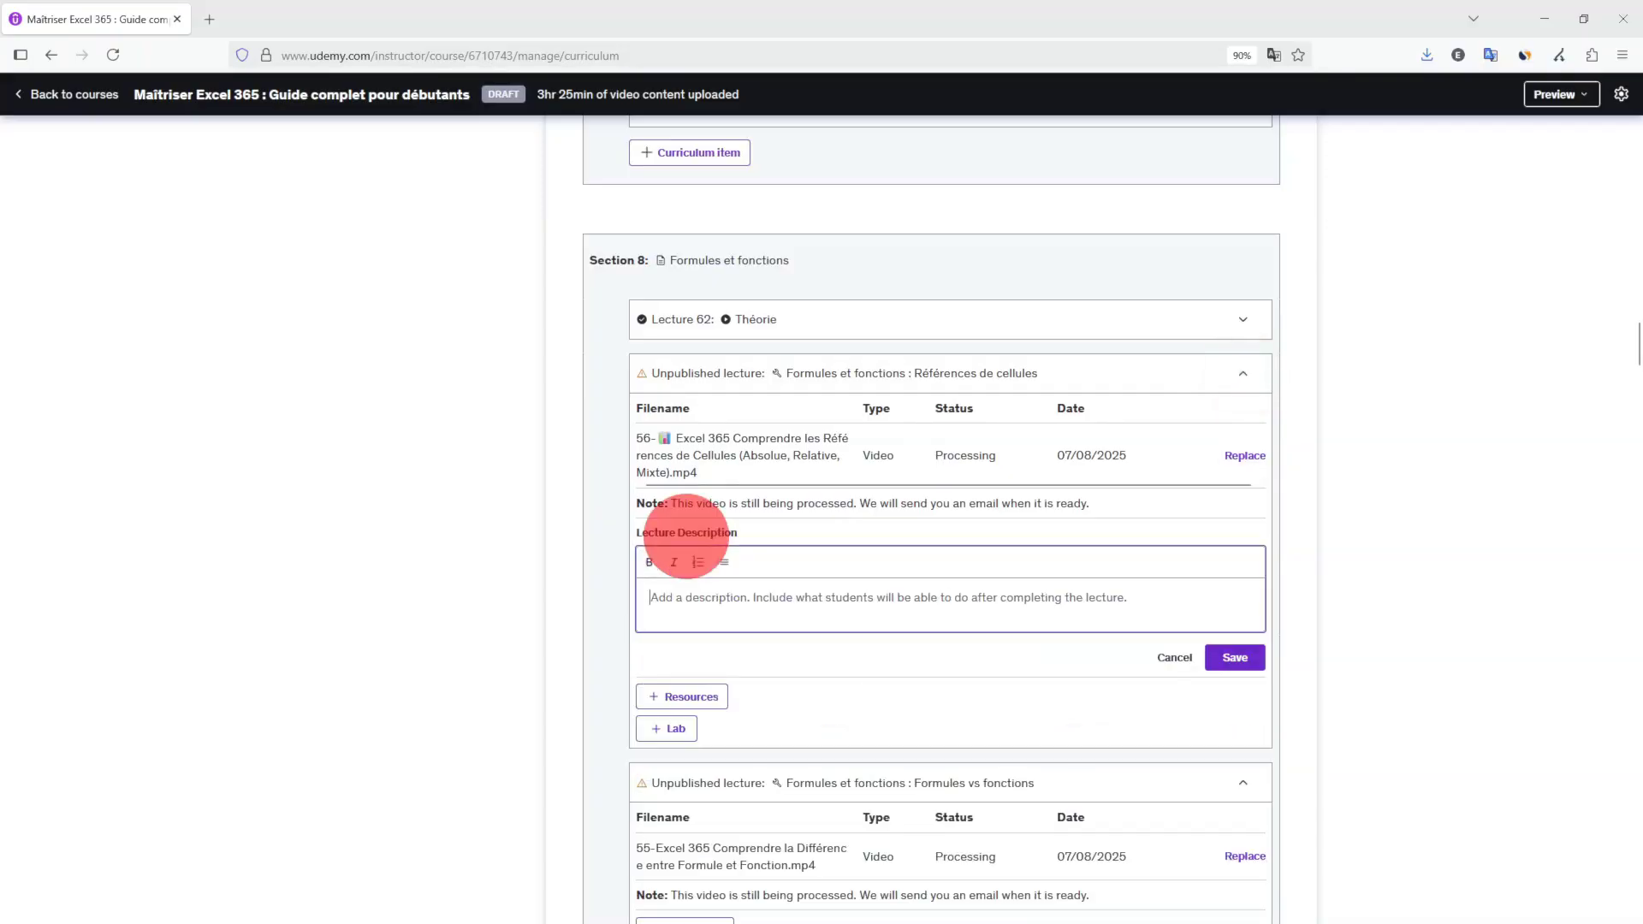
left_click(1190, 659)
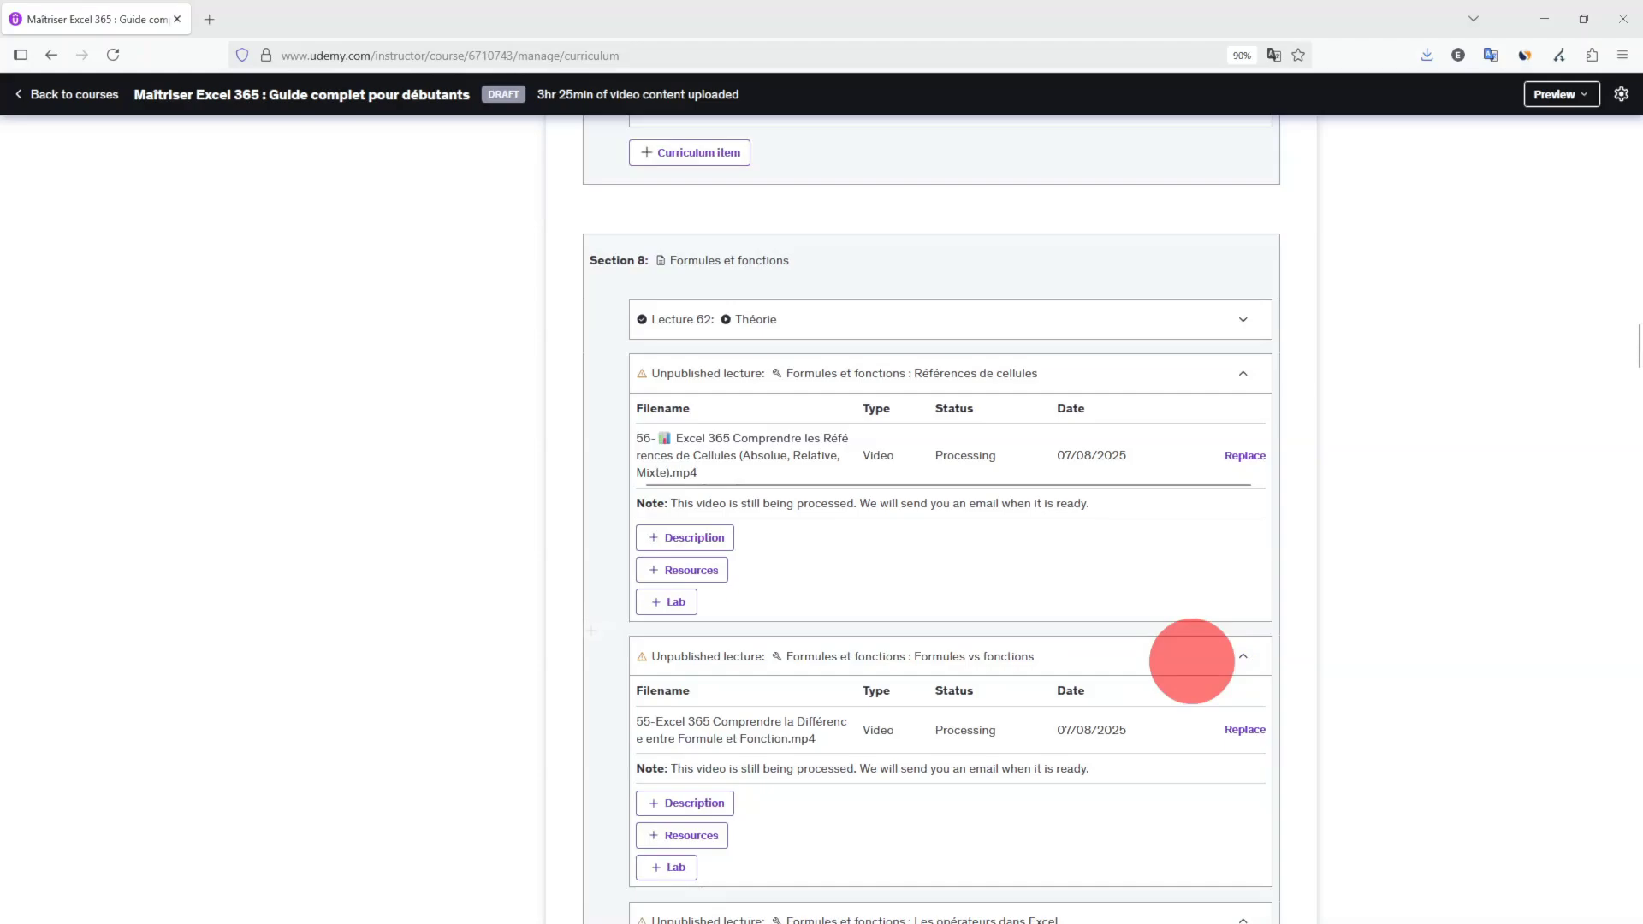
left_click(700, 572)
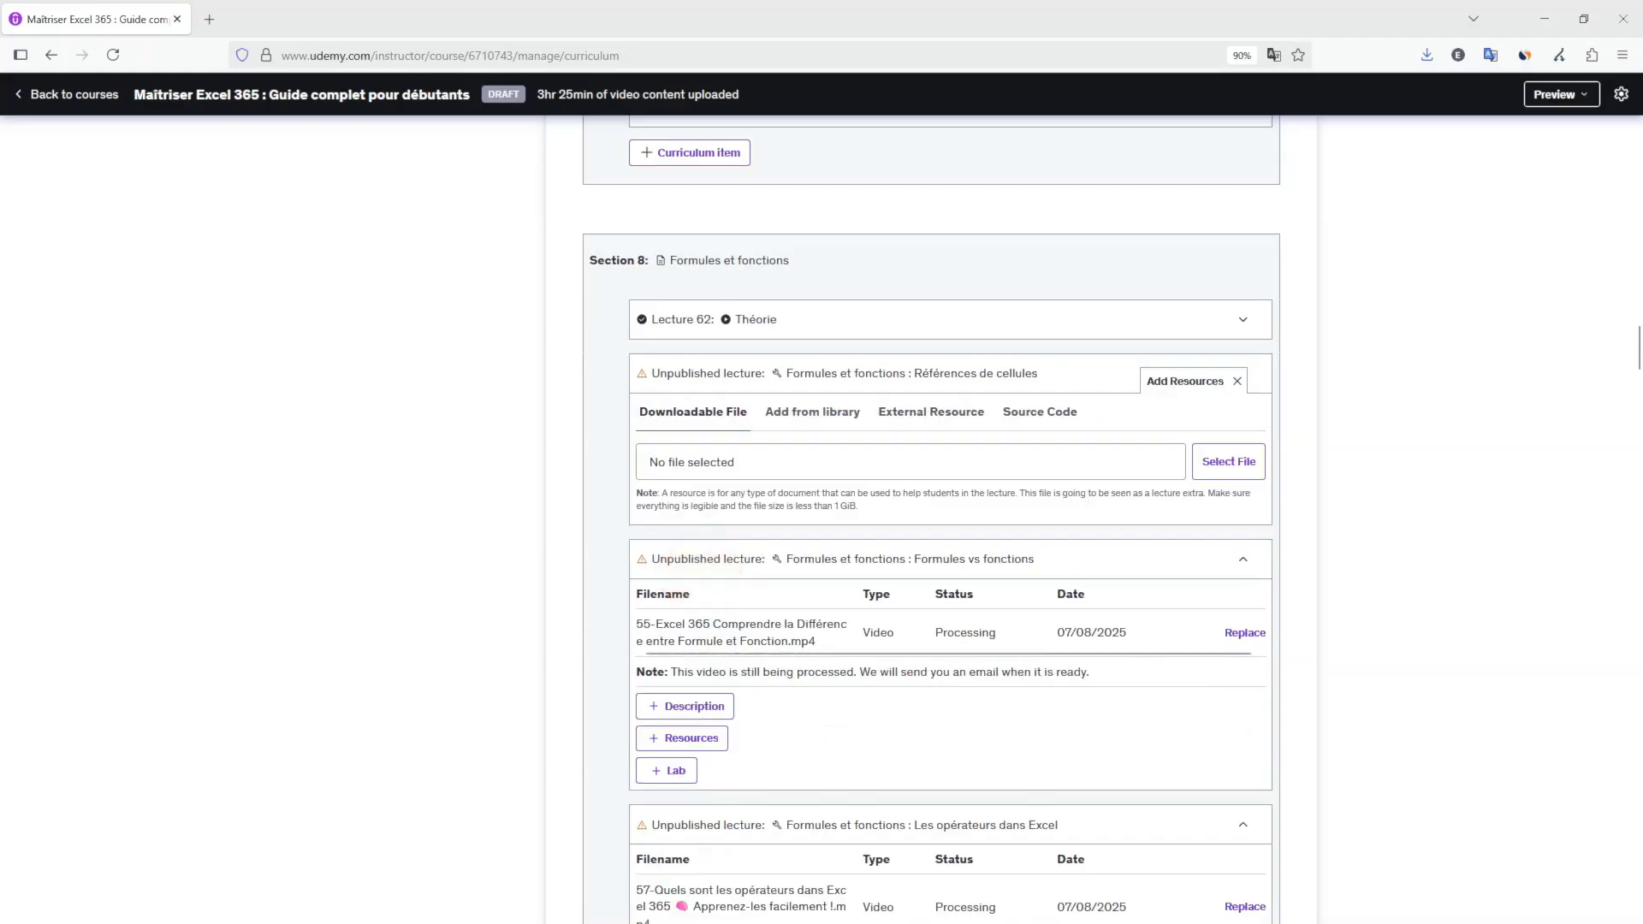
left_click(1237, 381)
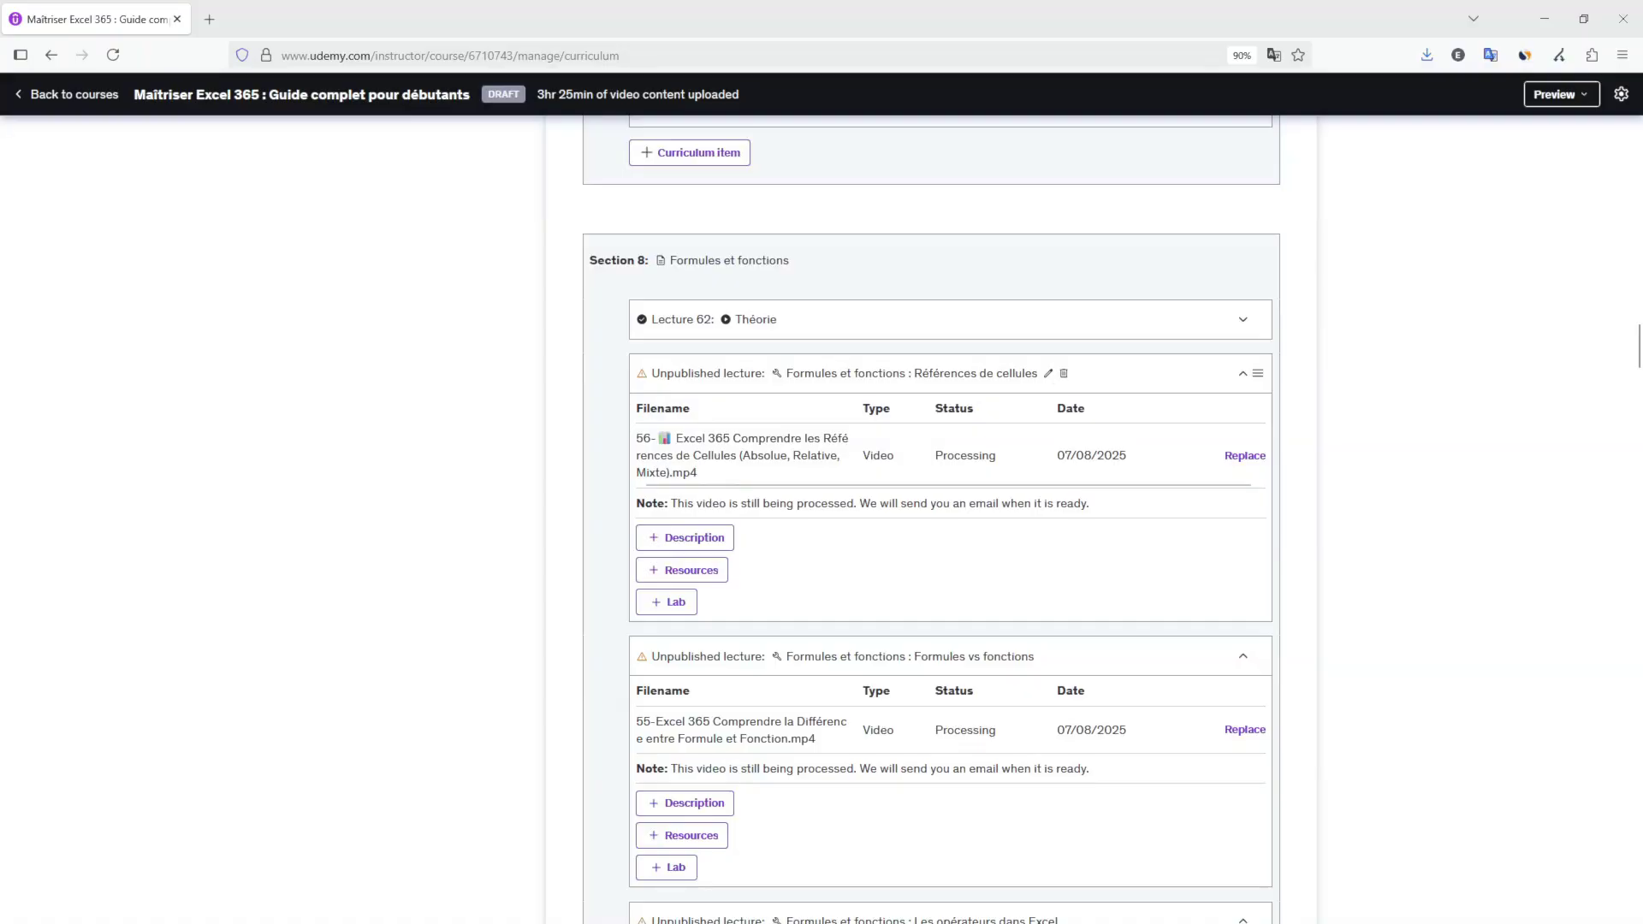
Open the "Références de cellules" lecture title for editing and cancel the edit.
left_click(876, 377)
left_click(1047, 373)
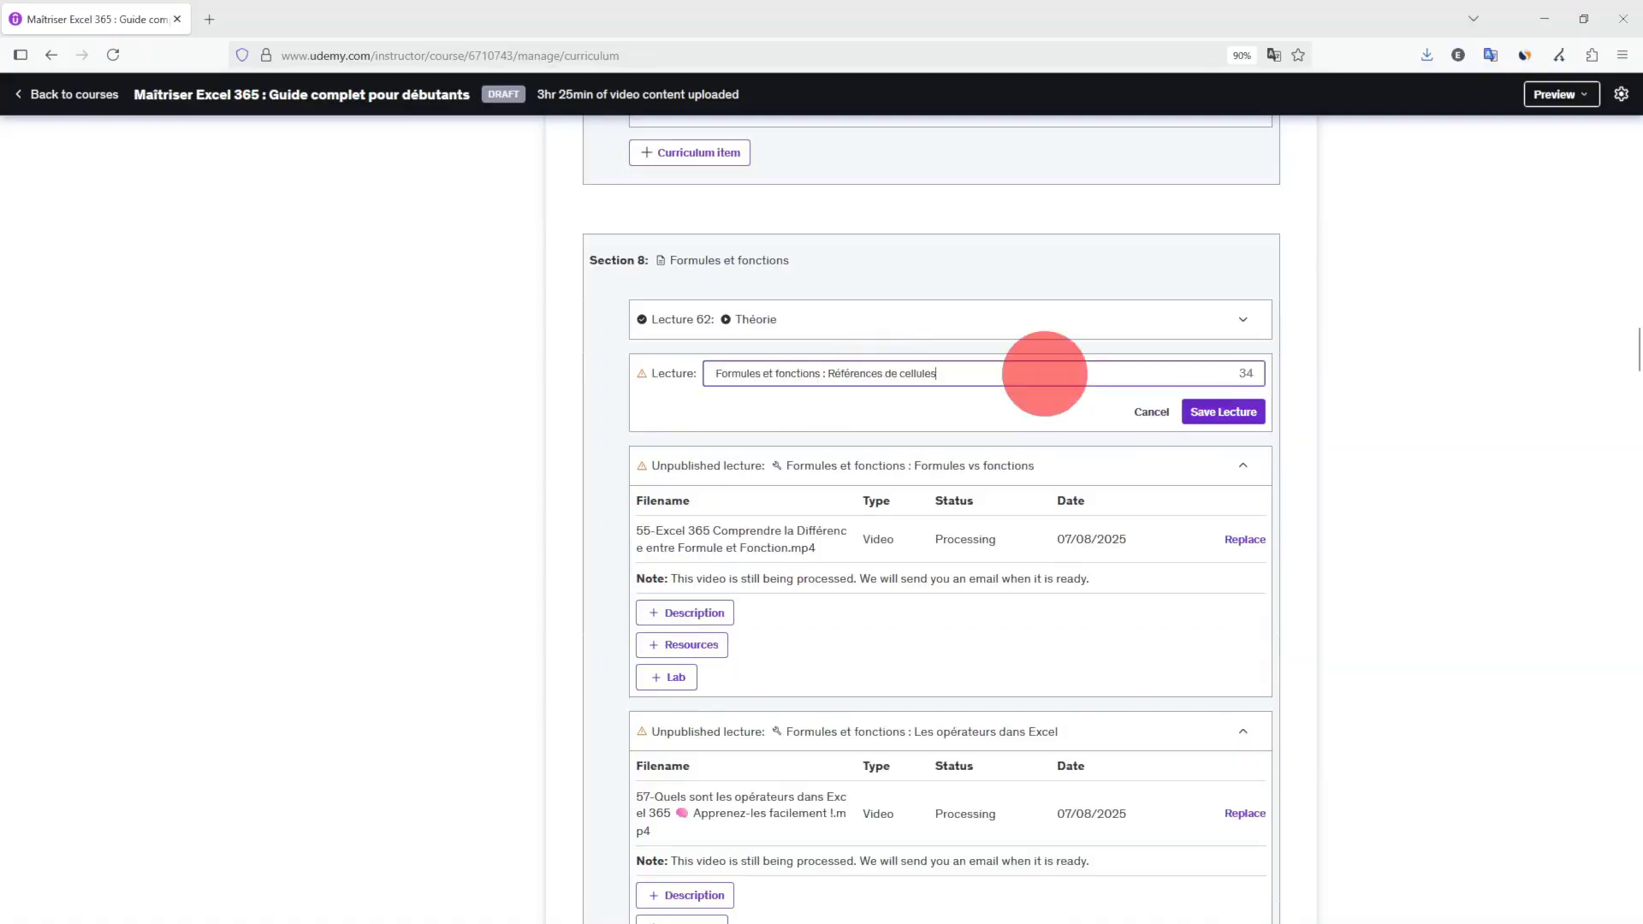
key("ctrl+a")
left_click(1155, 412)
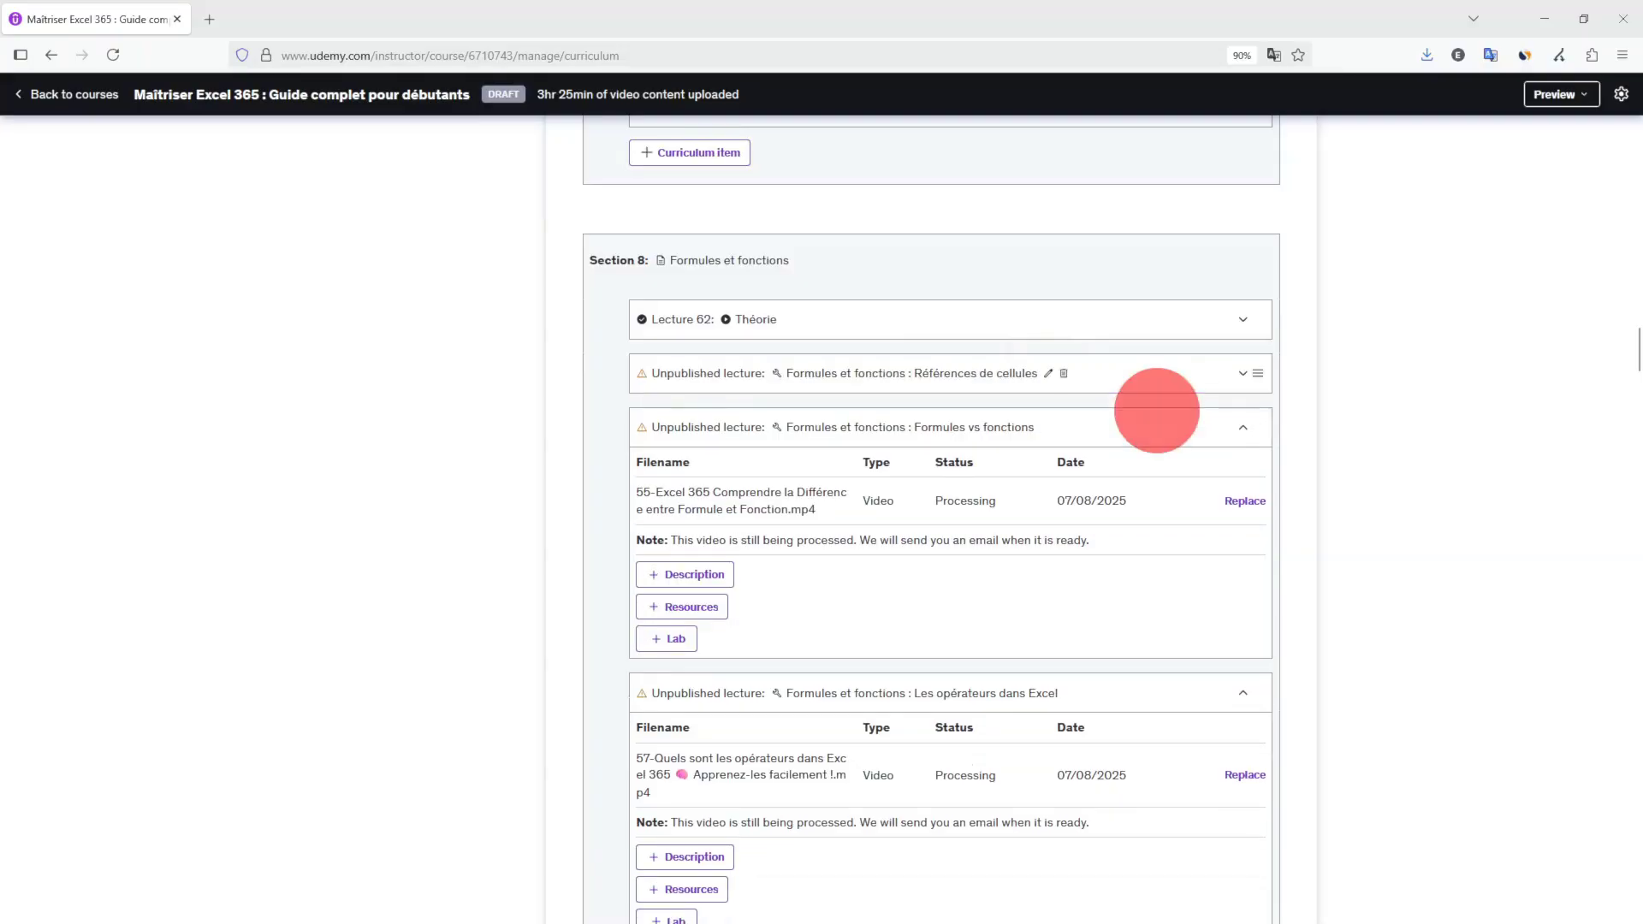
Delete the unpublished "Formules et fonctions : Références de cellules" lecture from Section 8 and confirm its removal.
left_click(1063, 373)
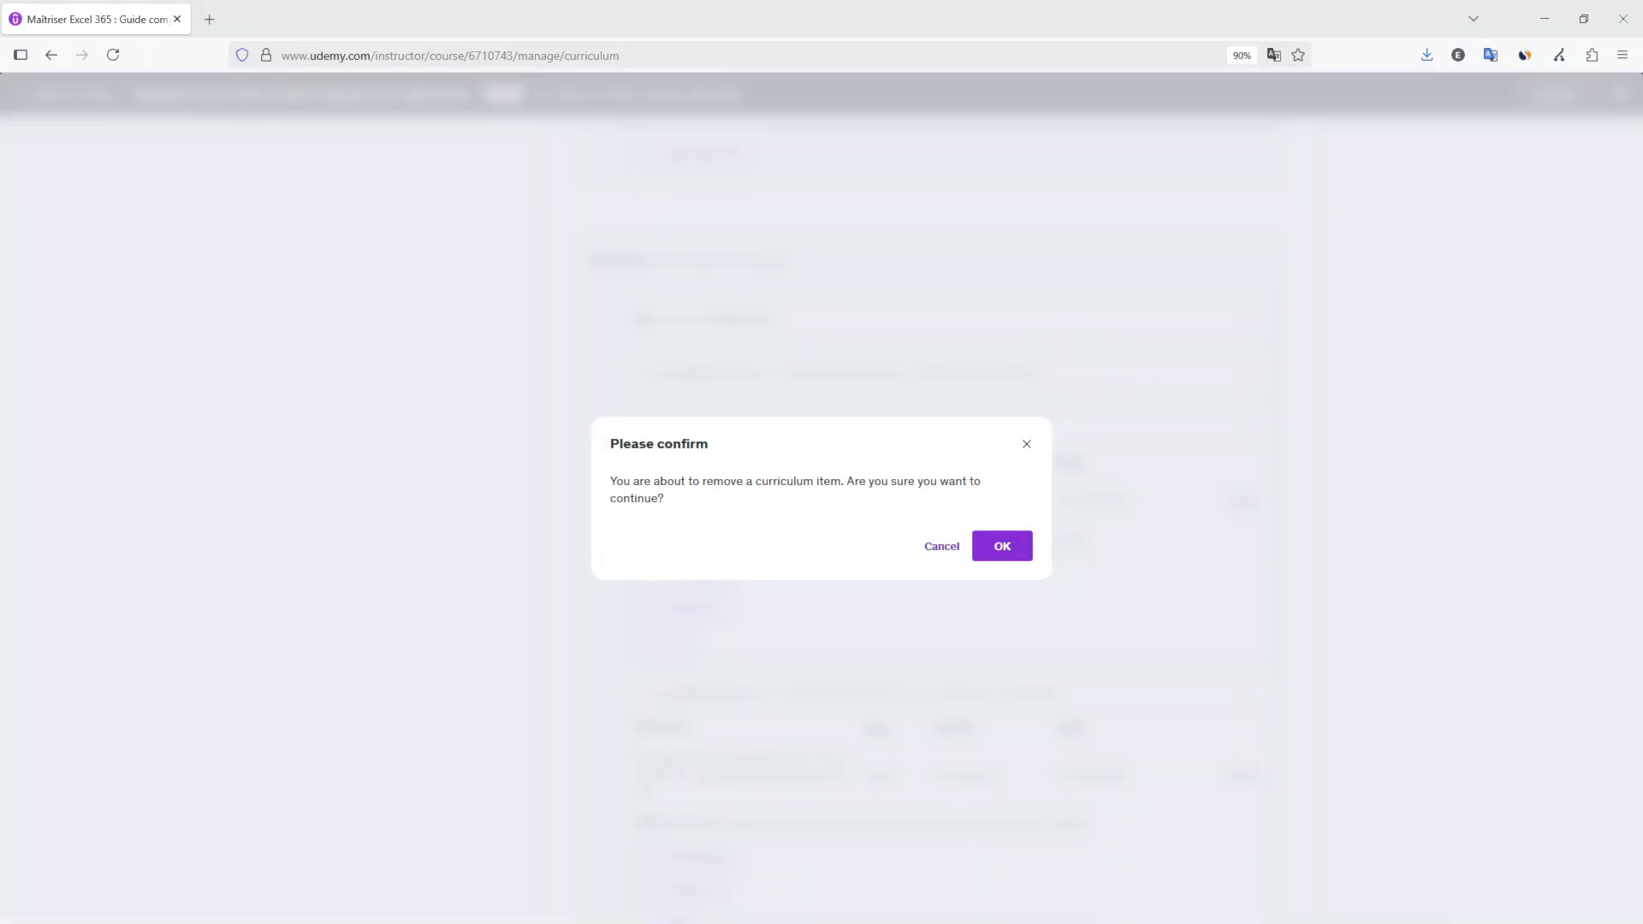
left_click(1002, 541)
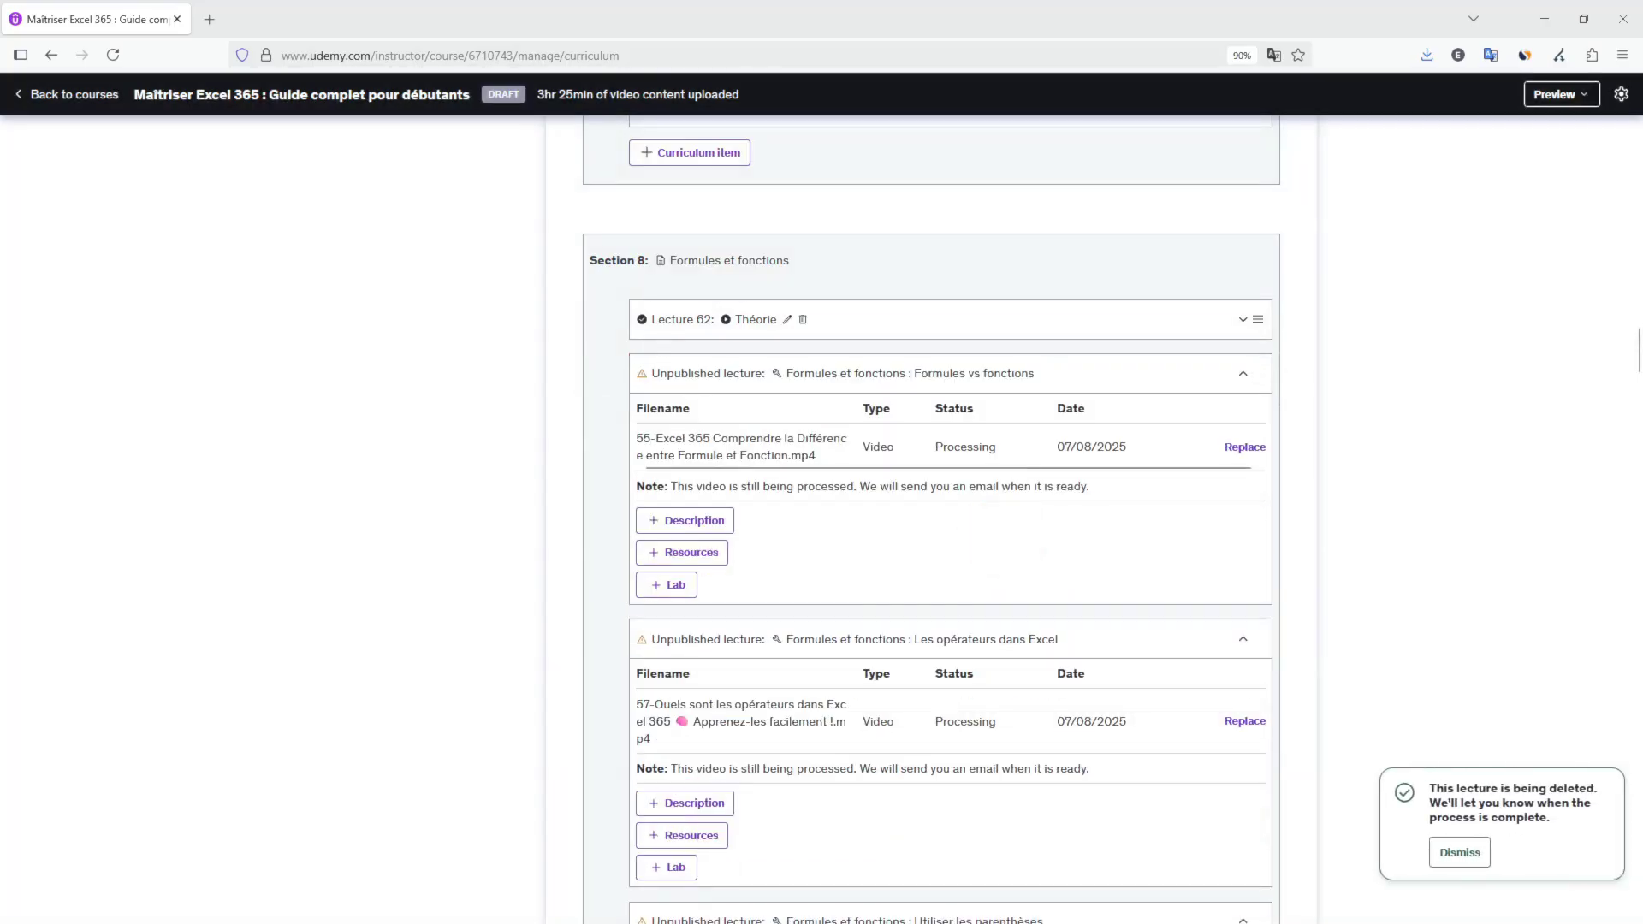
Add a new lecture titled "Formules et fonctions : Références de cellules" at the end of Section 8.
scroll(950, 514, "down", 10)
scroll(950, 513, "down", 13)
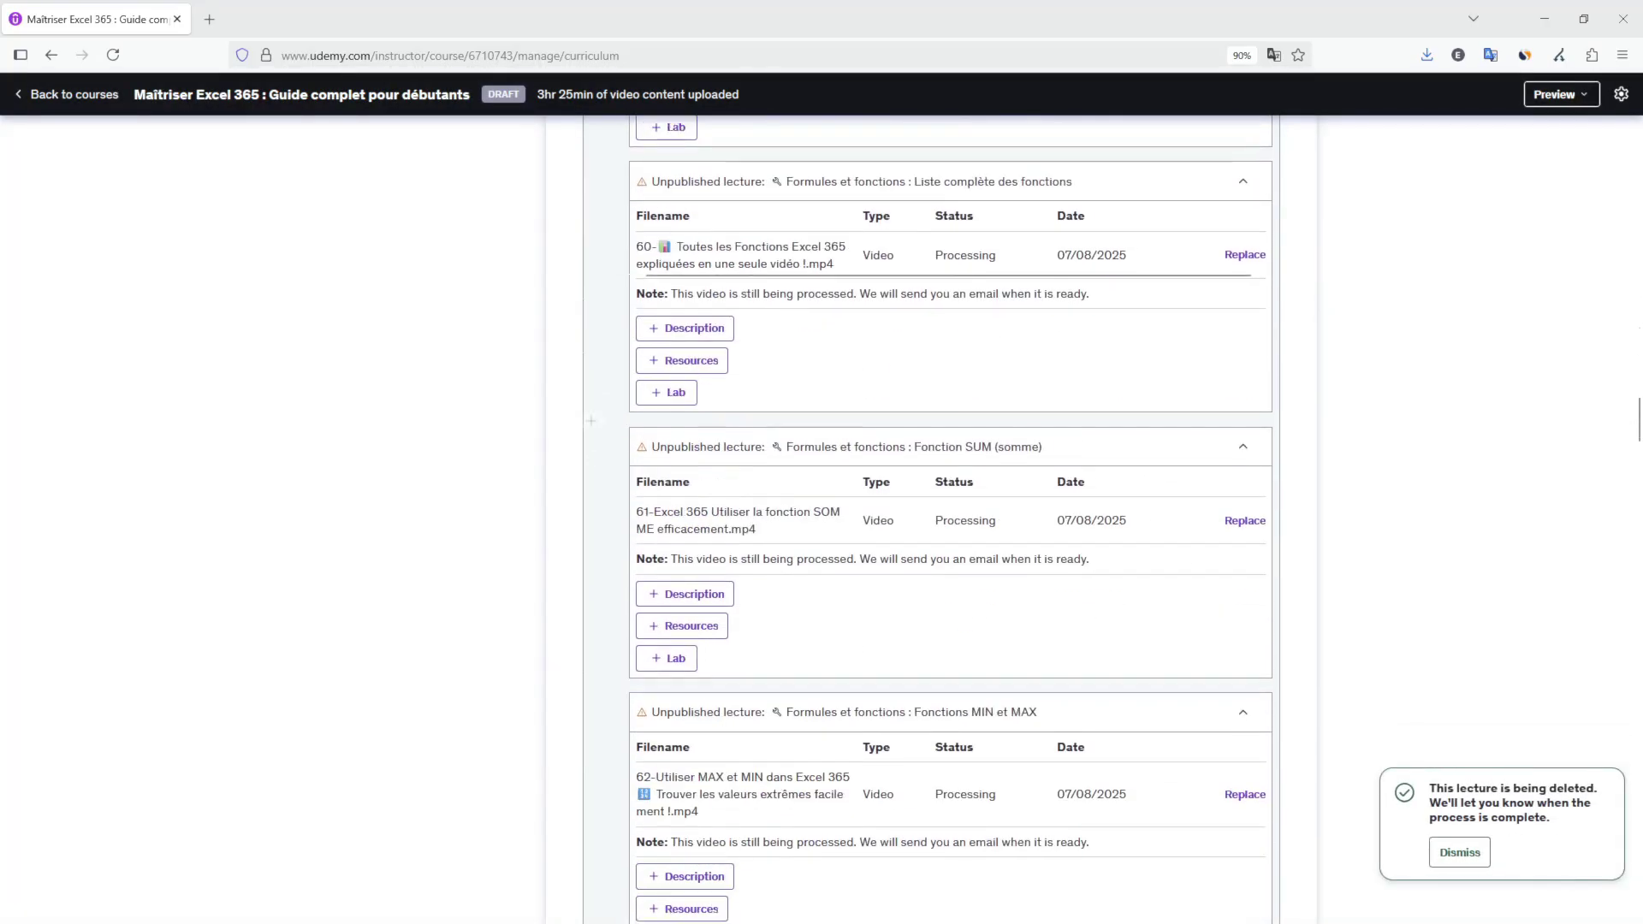
scroll(950, 513, "down", 12)
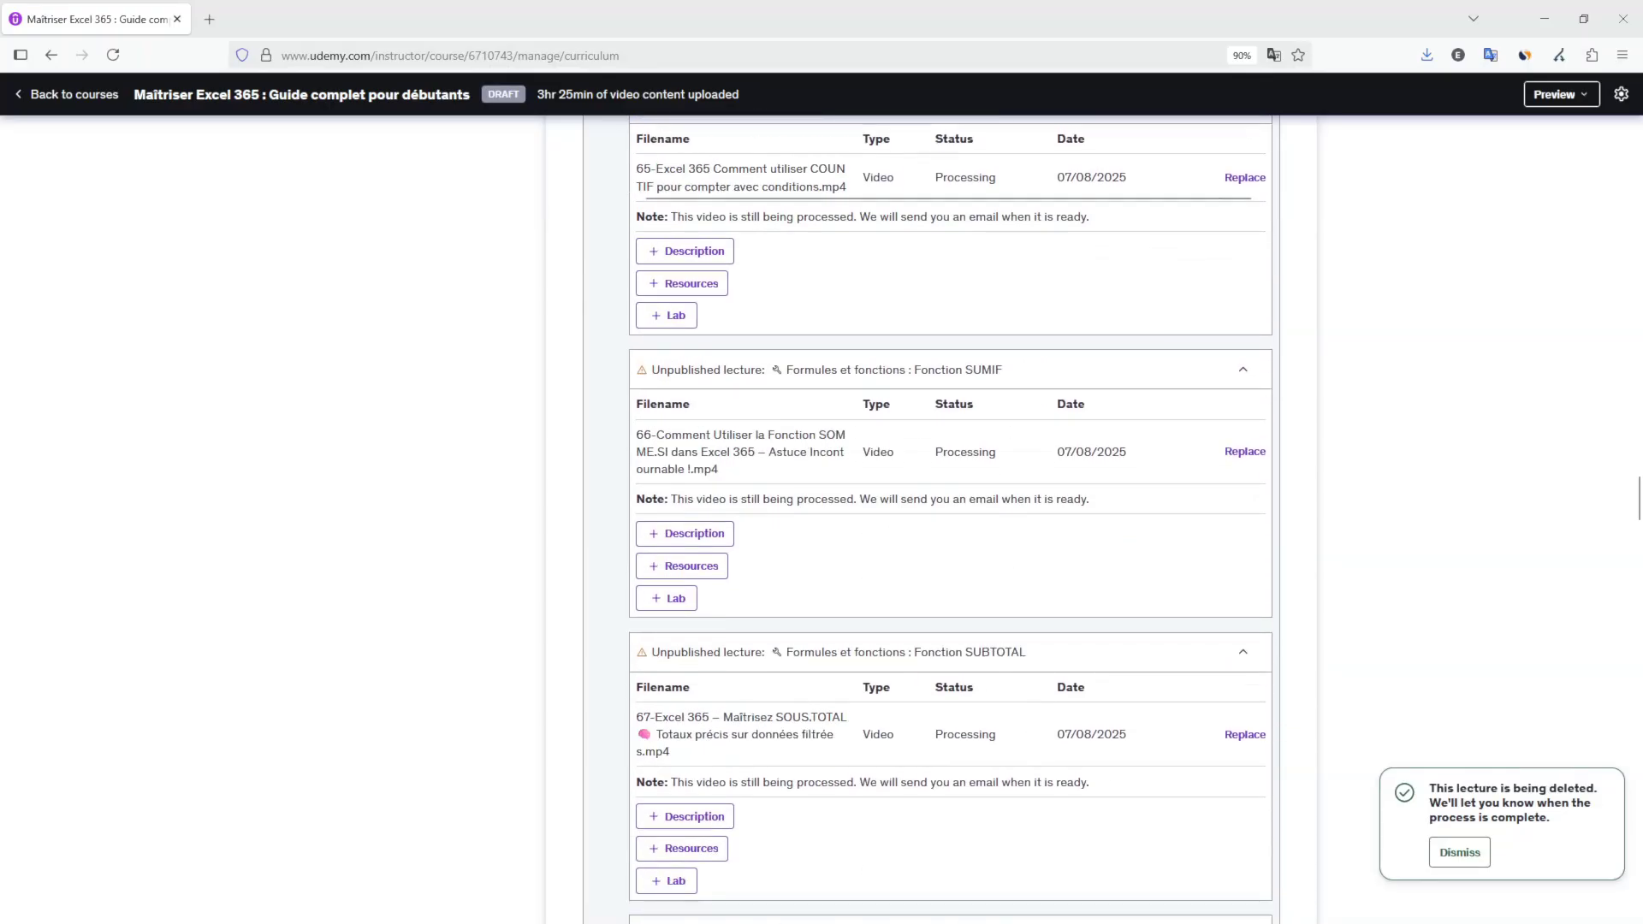
scroll(950, 513, "down", 6)
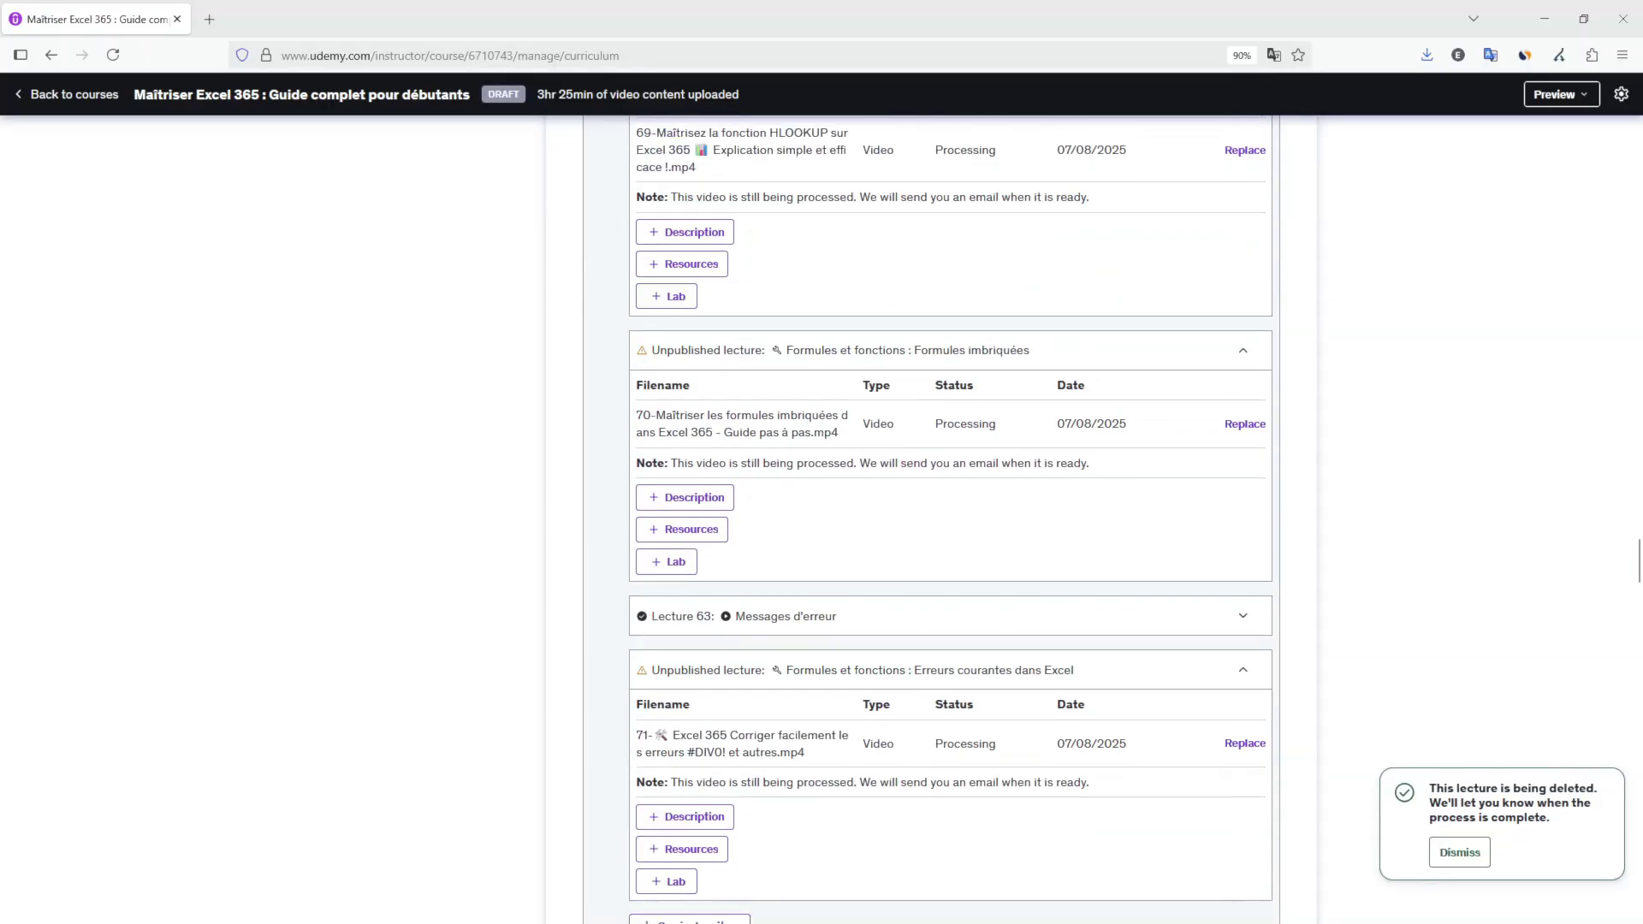
left_click(689, 597)
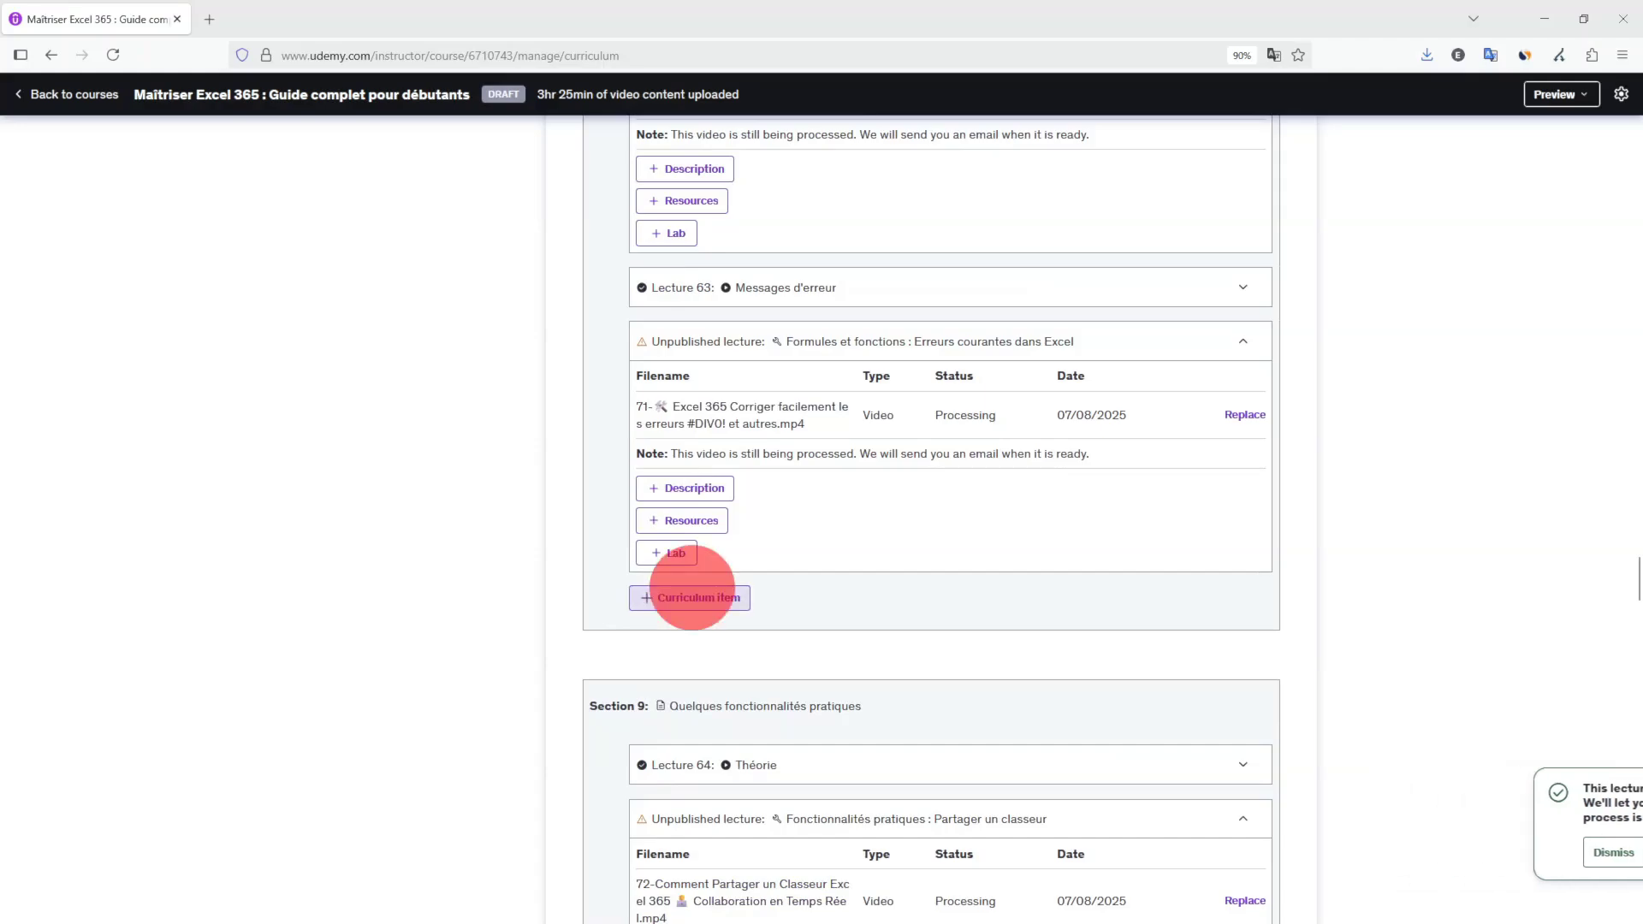
left_click(679, 603)
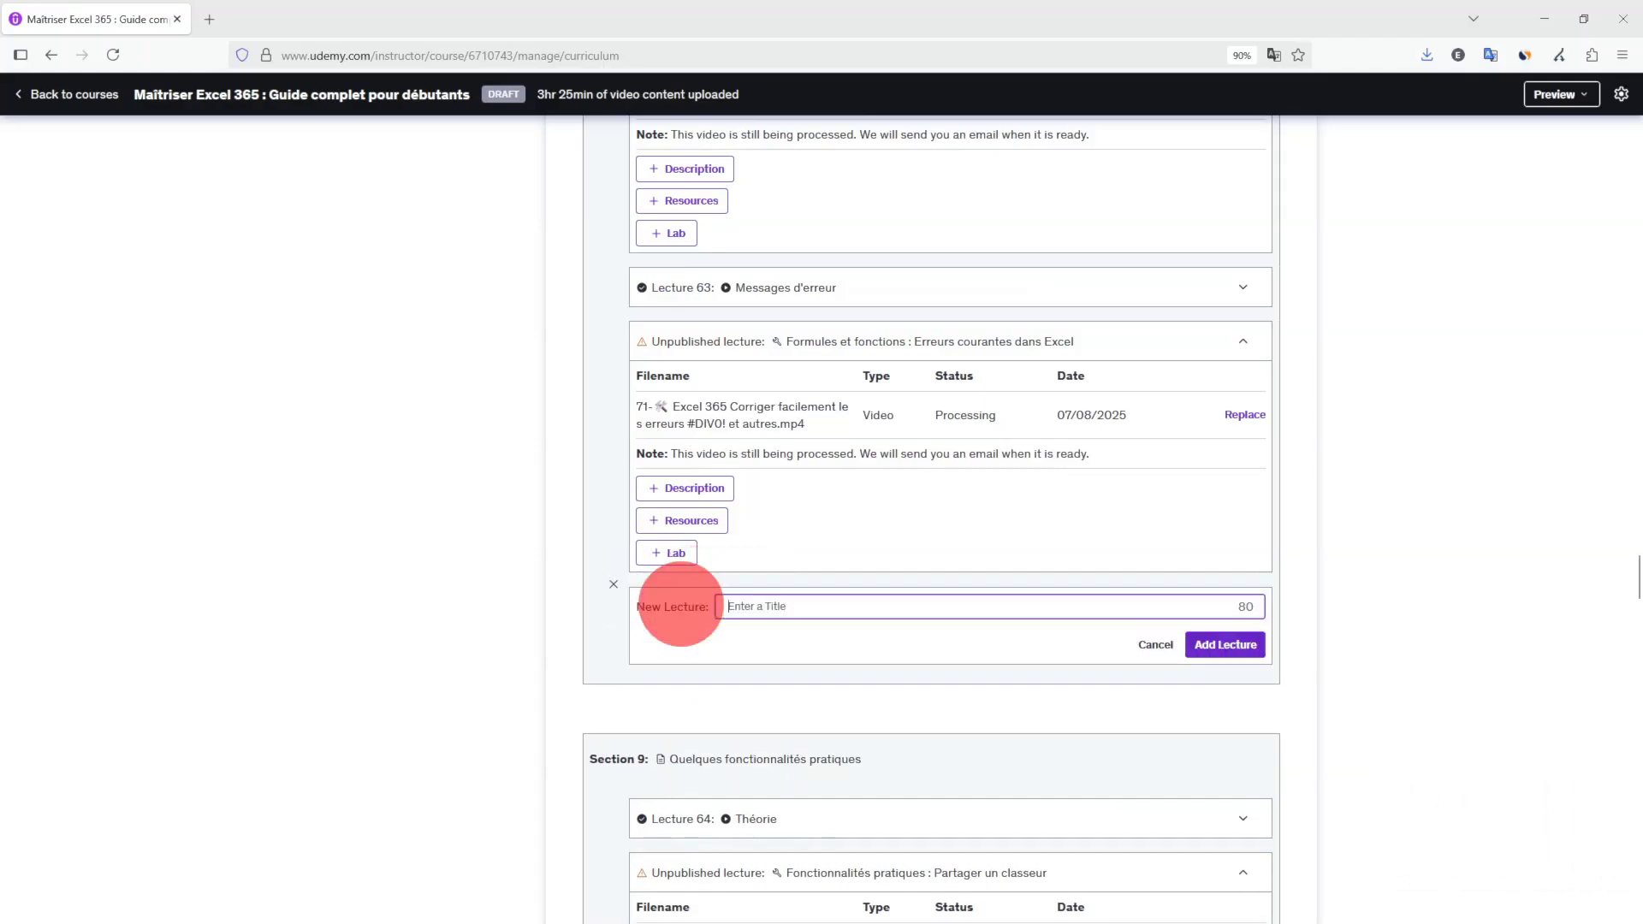
type("Formules et fonctions : Références de cellules")
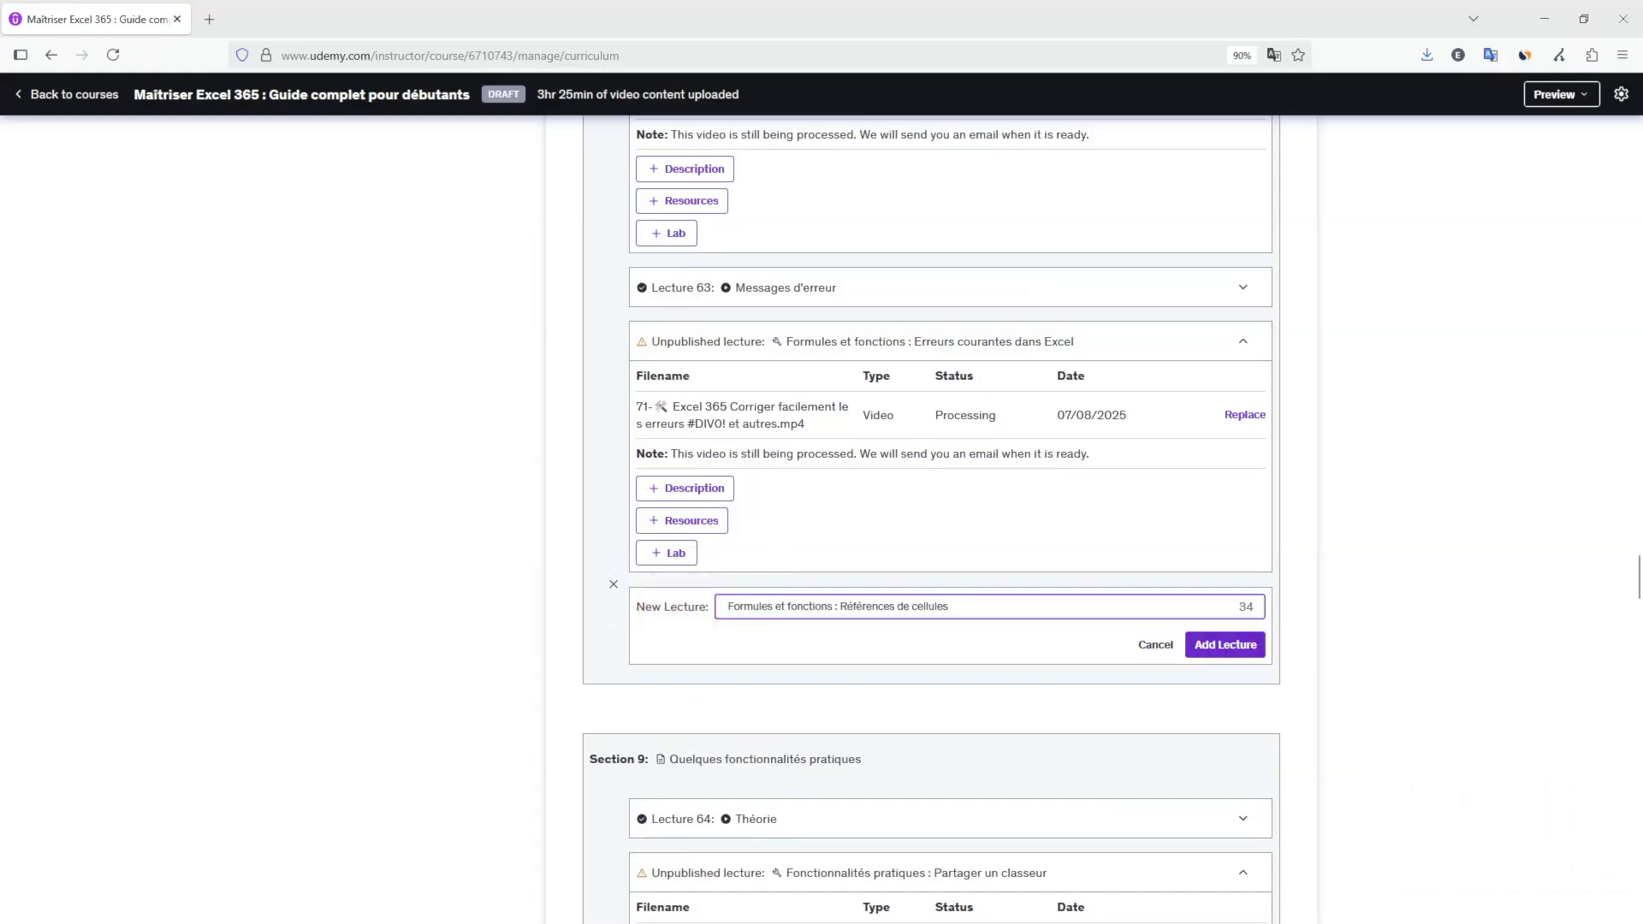
left_click(1226, 645)
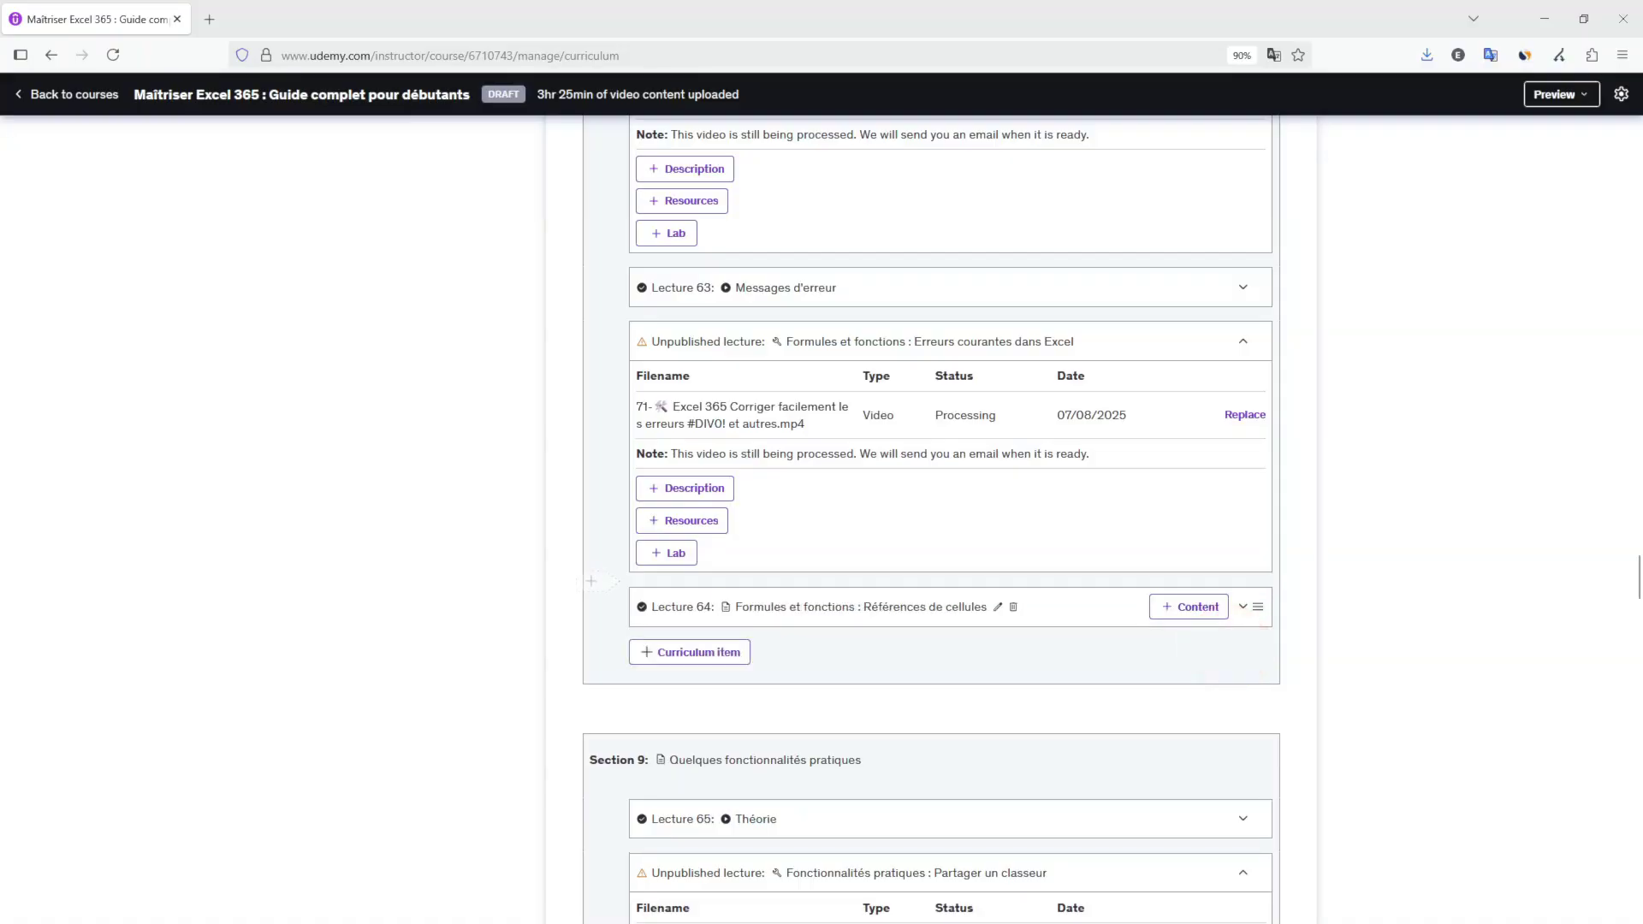
Add video content to the new "Références de cellules" lecture by uploading file 56, "Excel 365 Comprendre les Références de Cellules (Absolue, Relative, Mixte).mp4".
left_click(1185, 605)
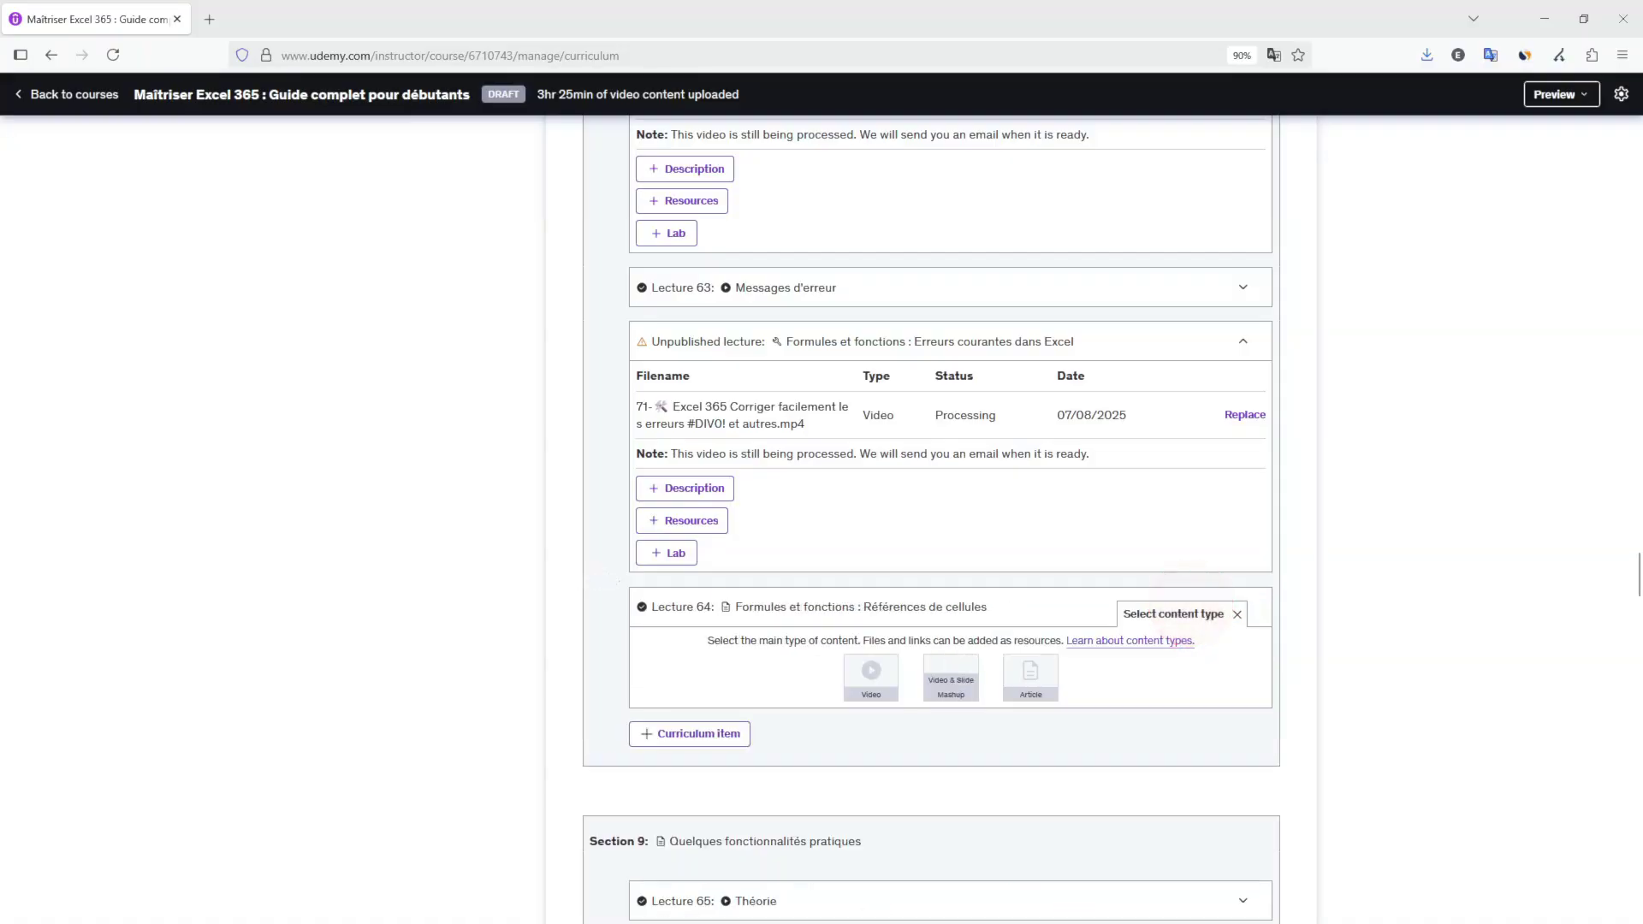
left_click(870, 672)
left_click(1229, 691)
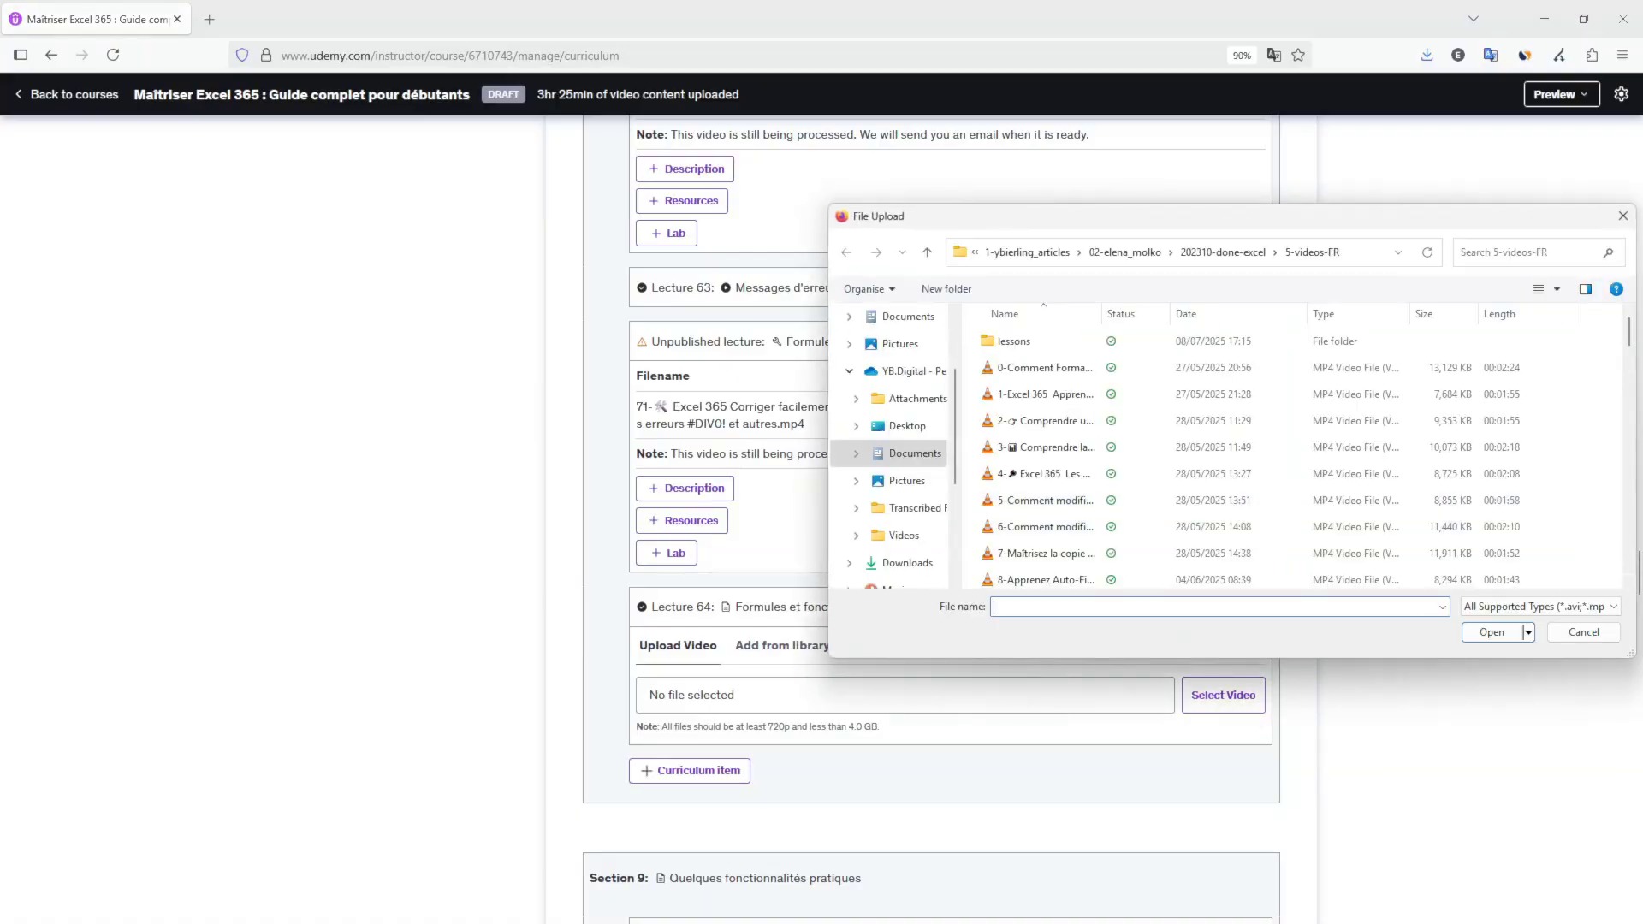
left_click(1063, 470)
scroll(1063, 473, "down", 2)
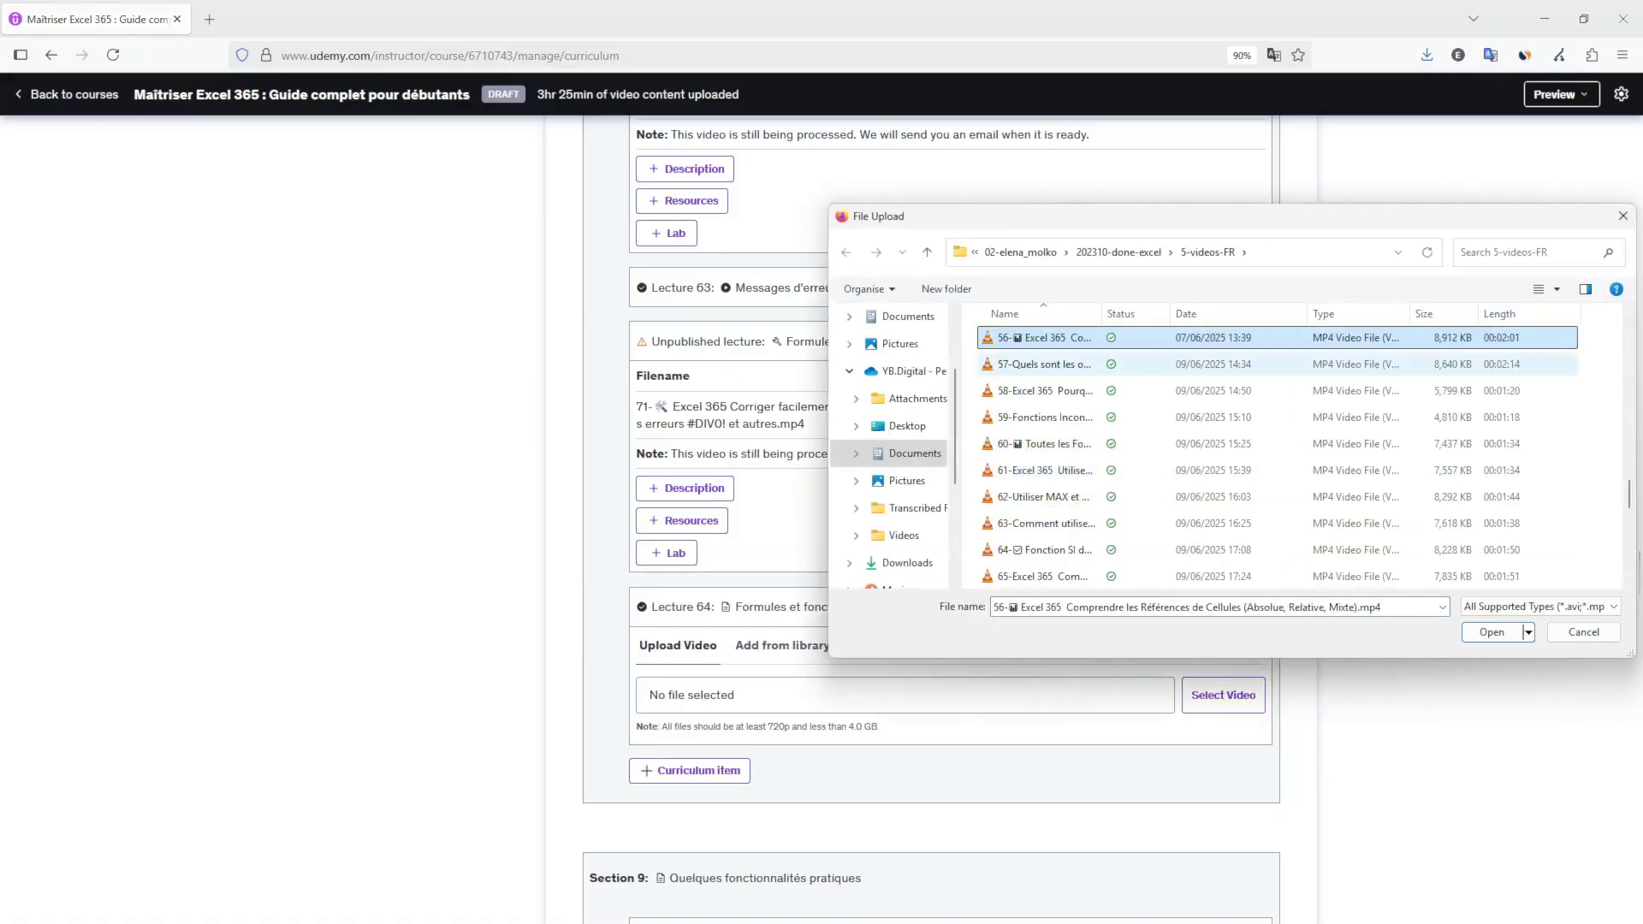
double_click(1044, 343)
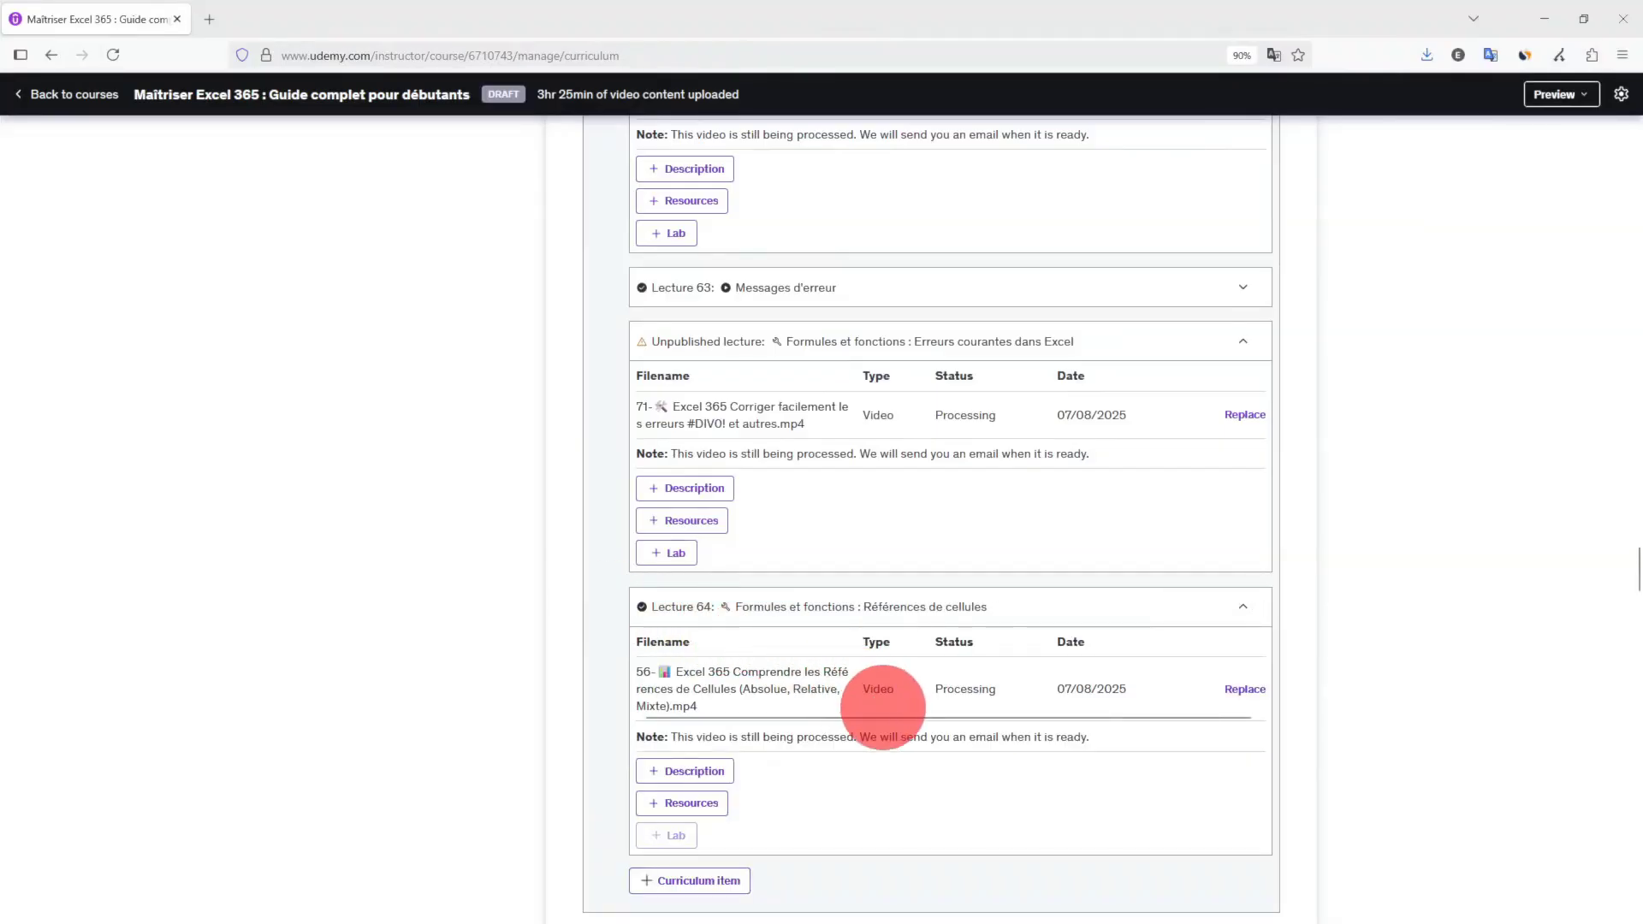
scroll(674, 670, "down", 2)
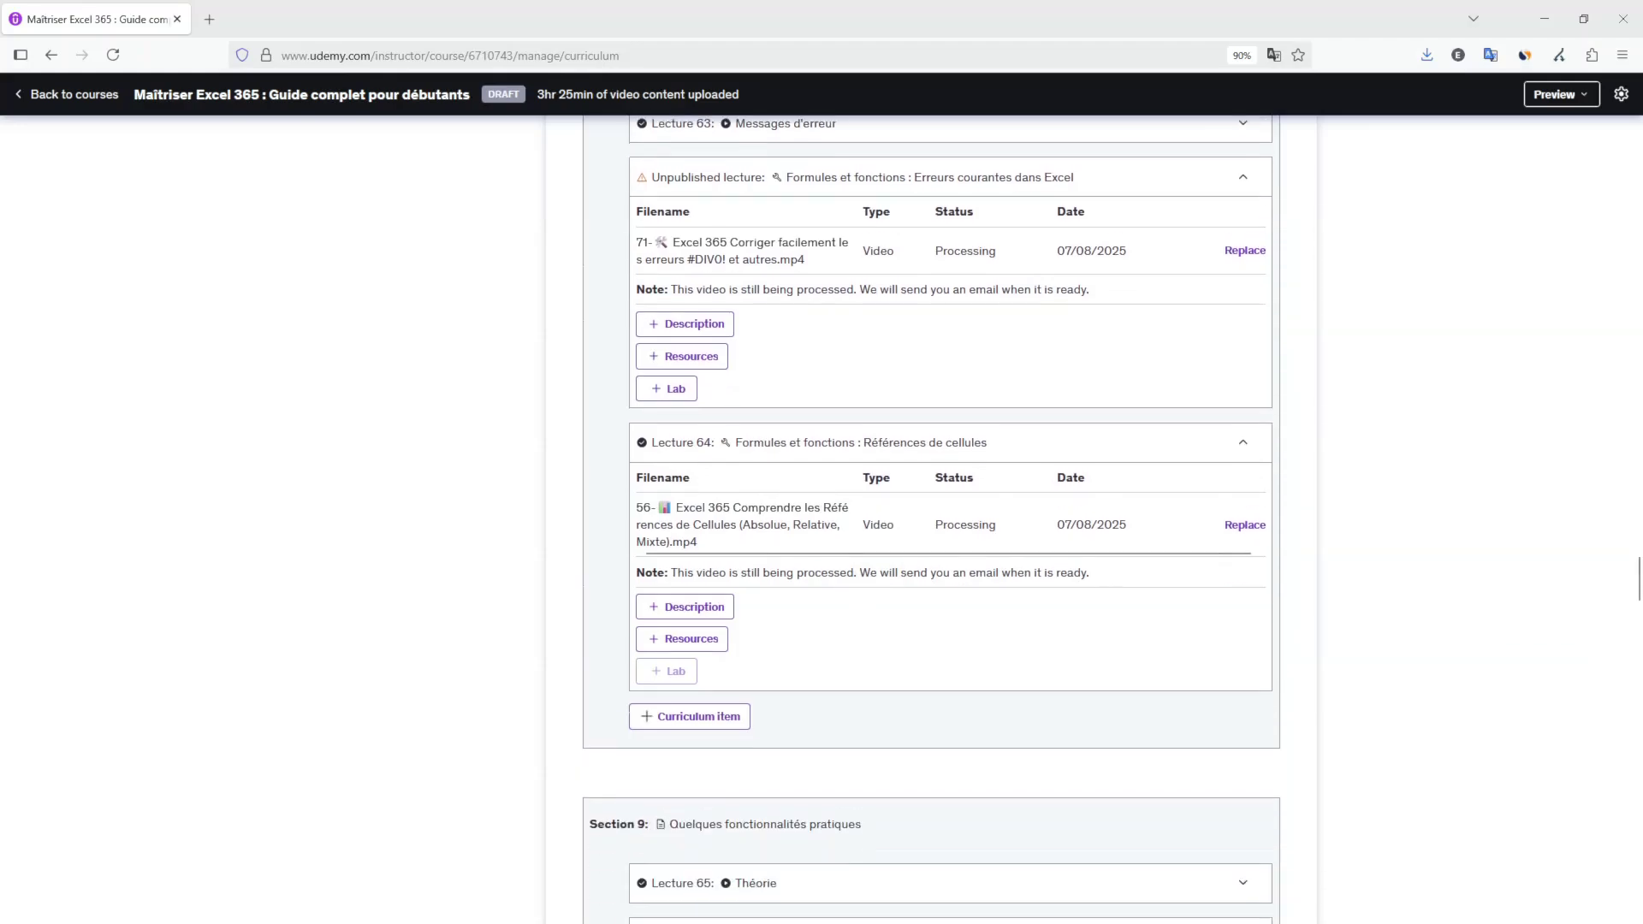